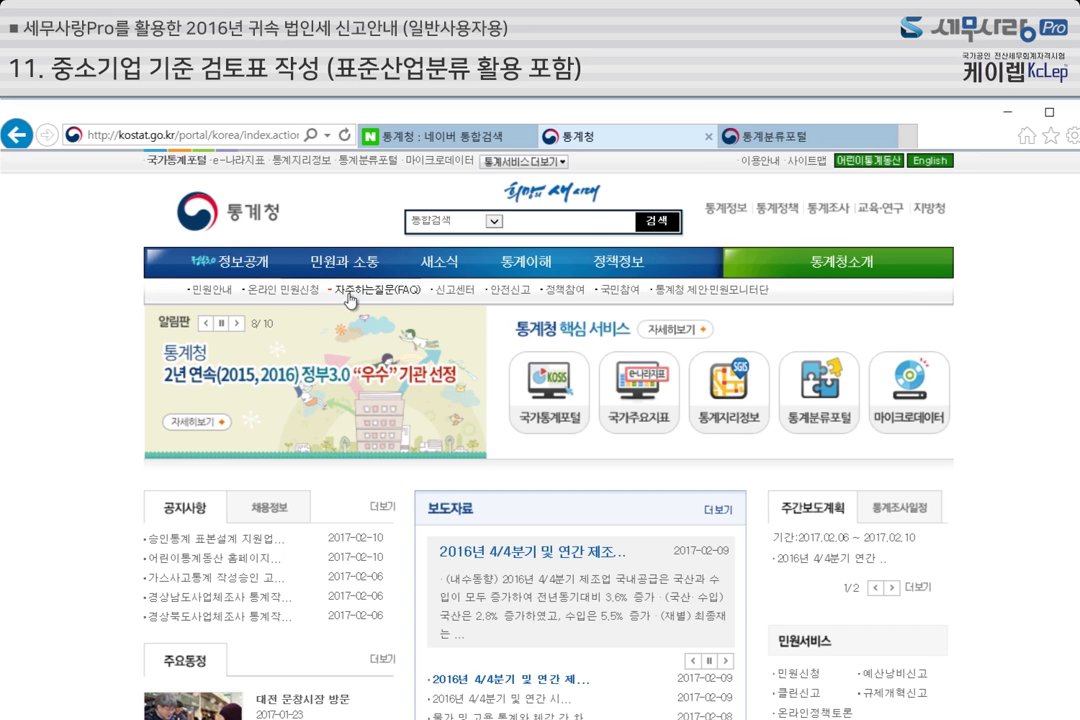
- Open the 통계분류포털 site and go to the 분류검색 page of 한국표준산업분류 (KSIC)
click(826, 426)
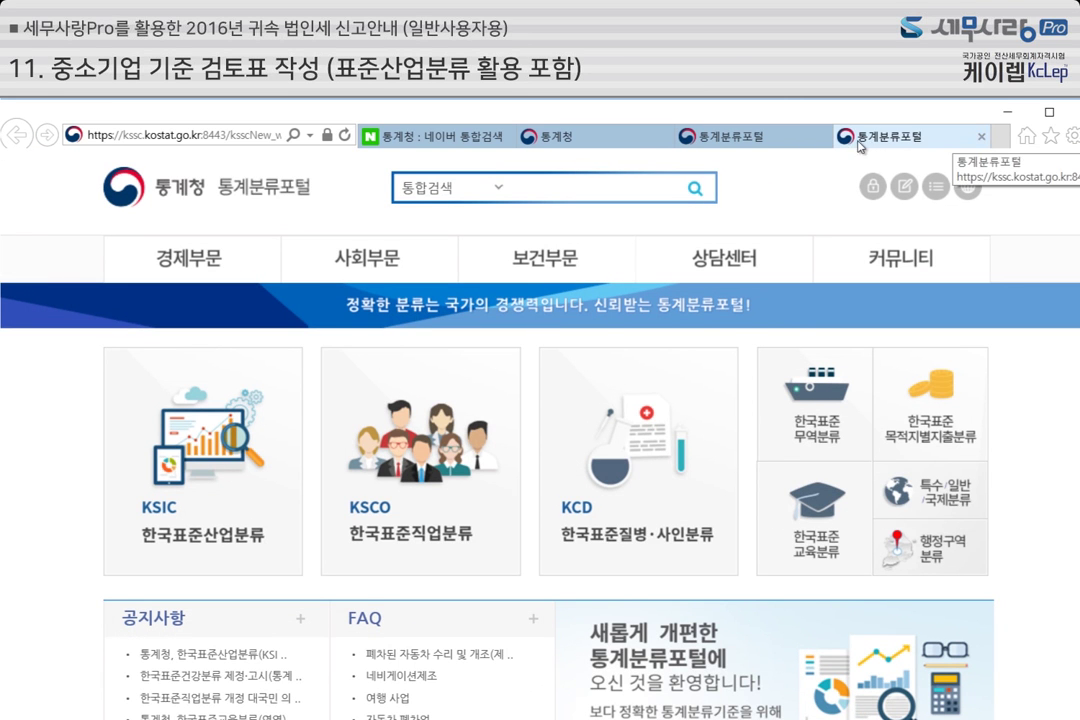
mouse_move(750, 266)
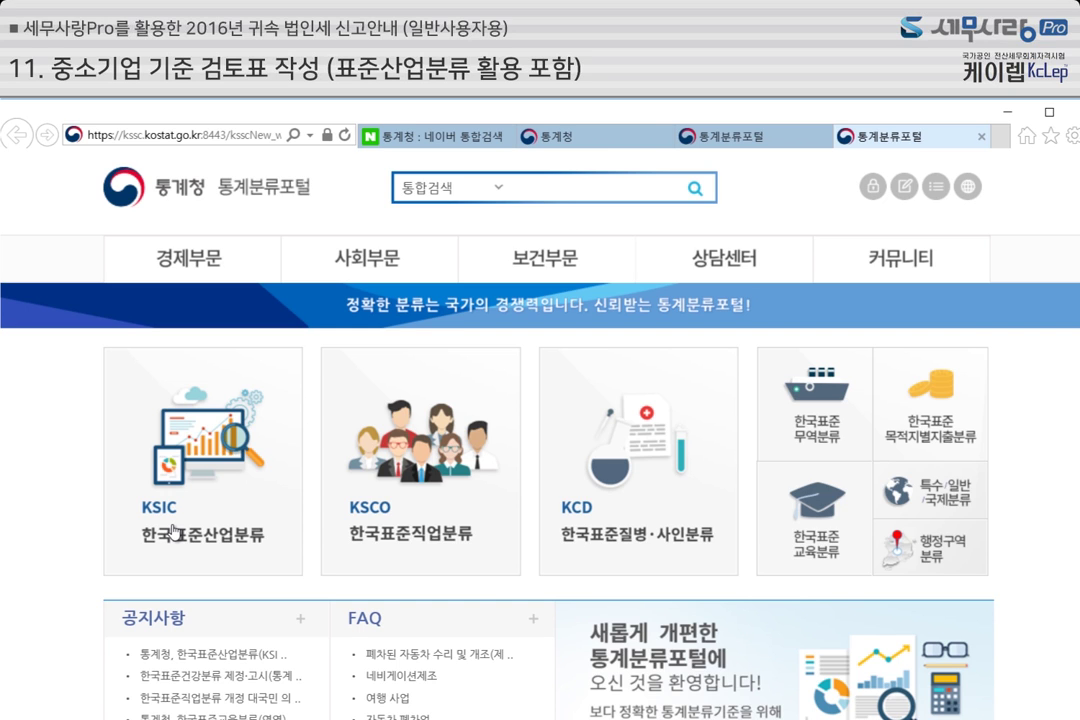
click(174, 531)
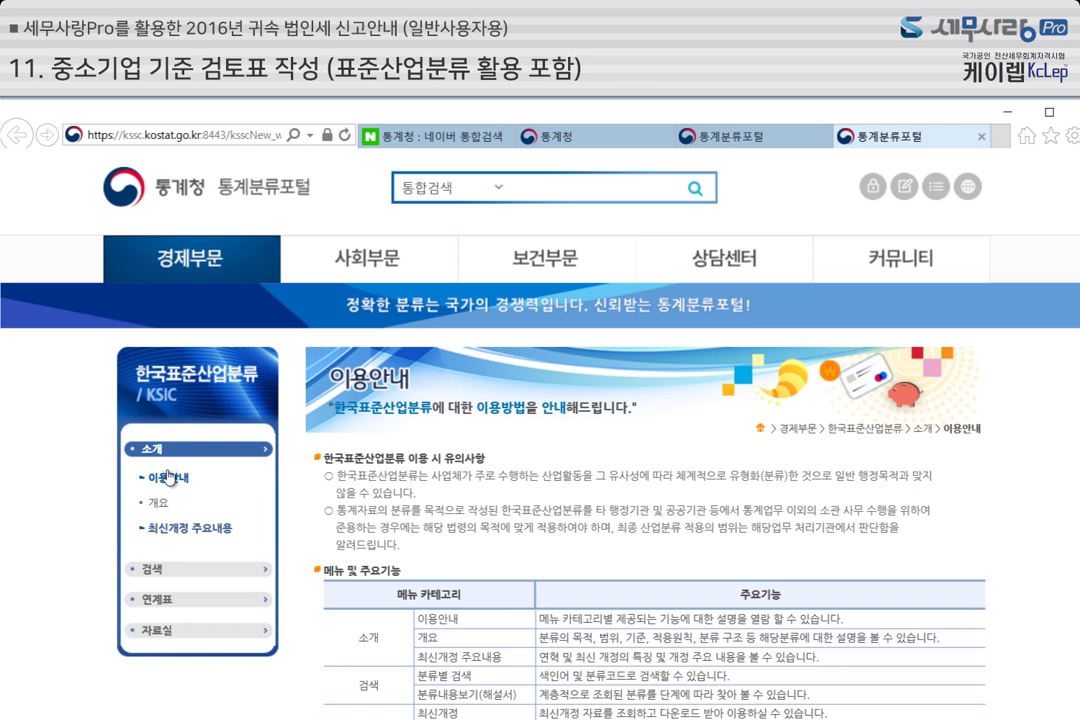
click(152, 570)
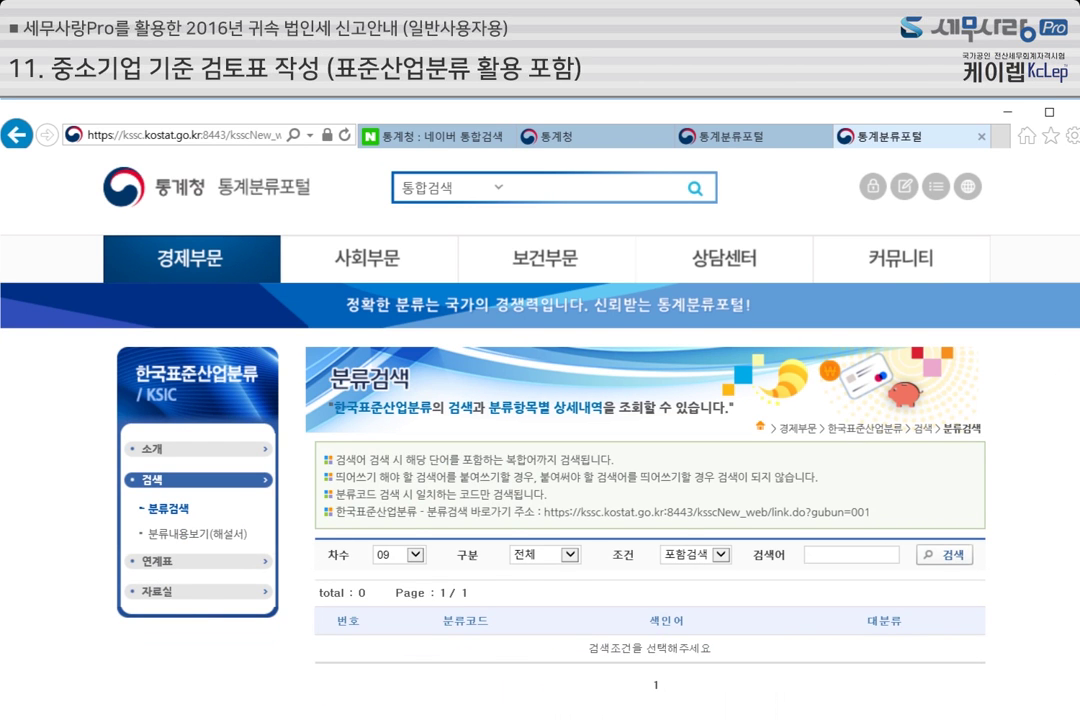
- Search the KSIC classification index for 주택신축
scroll(156, 575, down, 1)
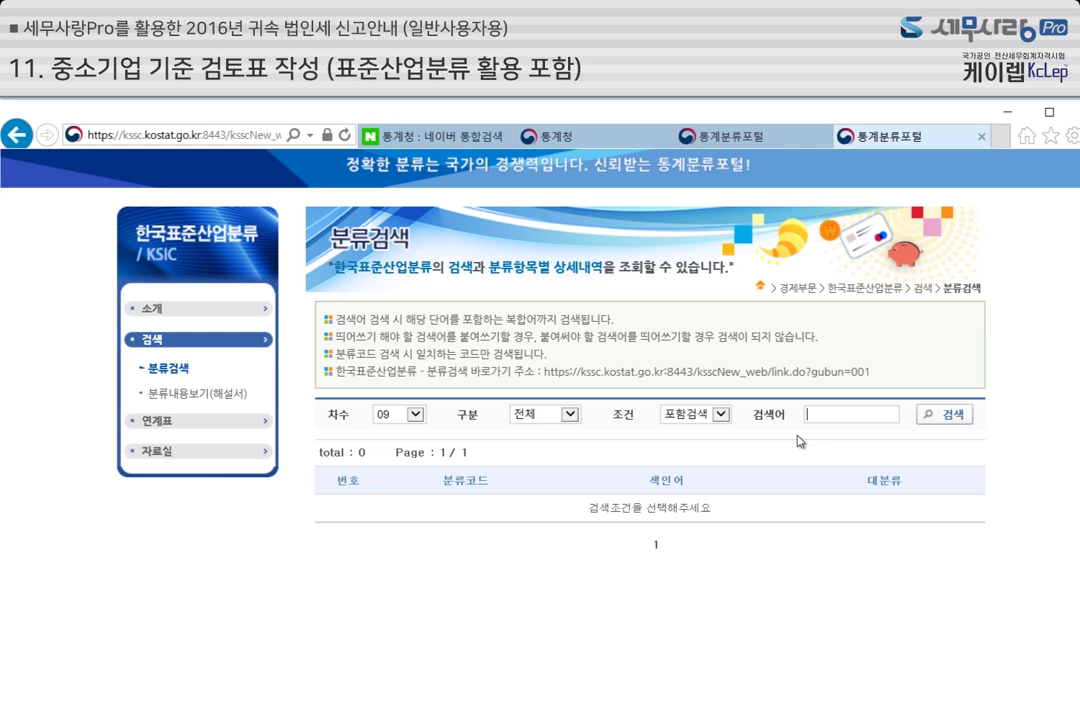
text(중)
text(태)
text(택신축)
click(950, 418)
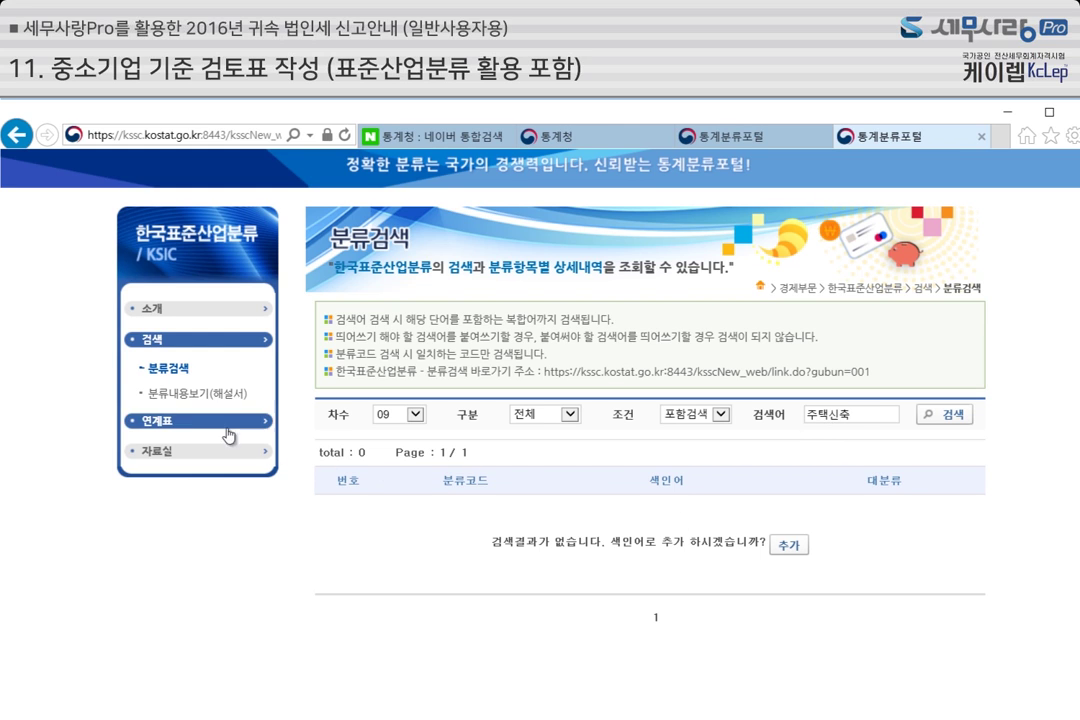
- Open 분류내용보기(해설서) and drill down through L.부동산업 및 임대업, 68 and 681 to the description of 6812.부동산 개발 및 공급업
click(186, 397)
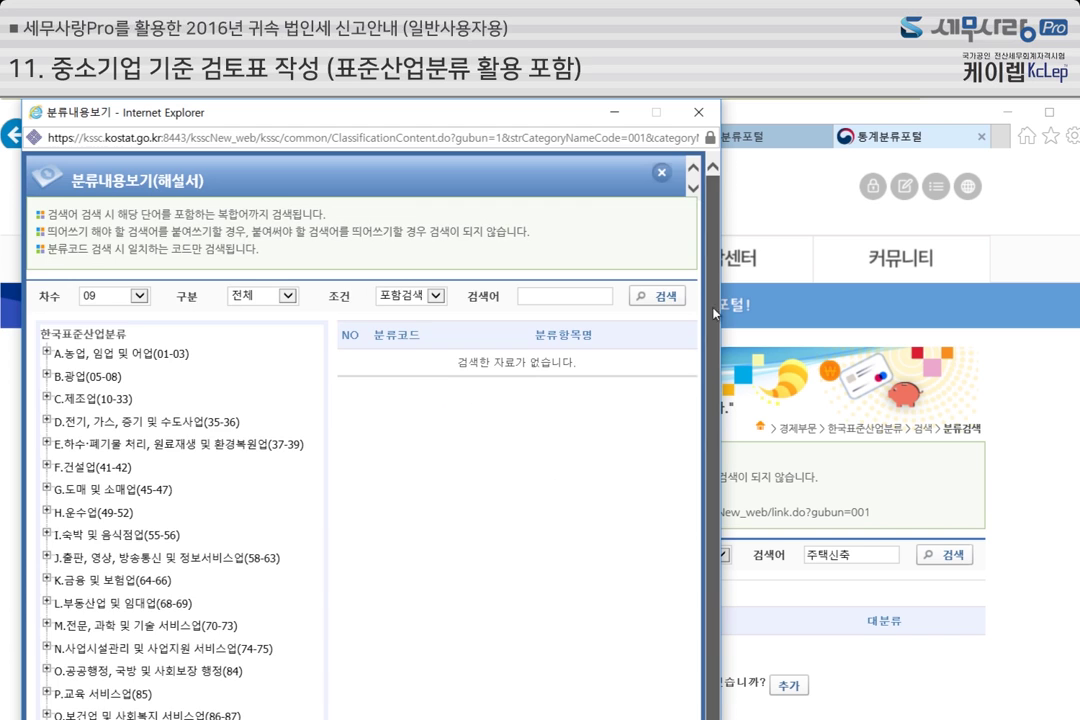
scroll(700, 340, down, 1)
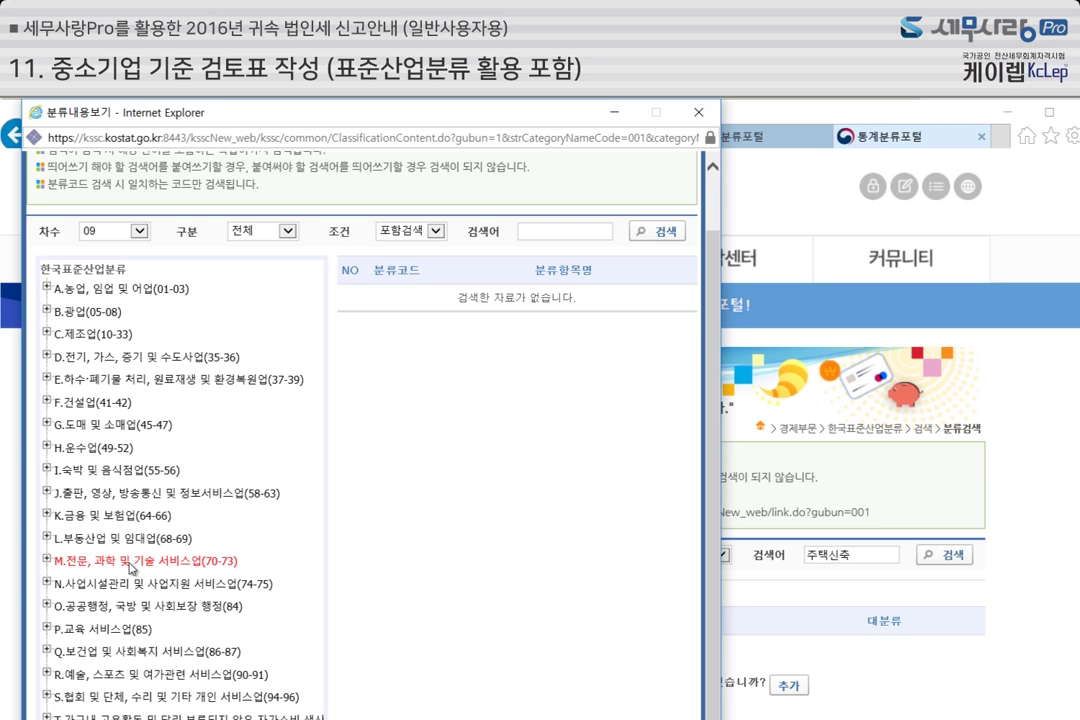
click(59, 541)
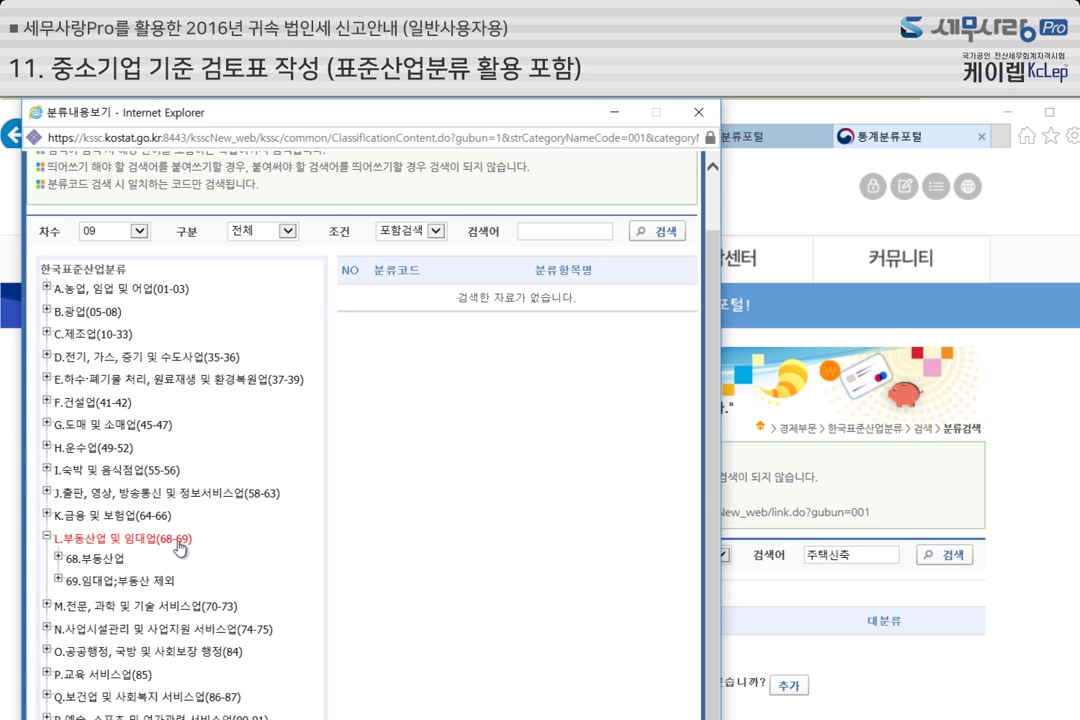
click(59, 558)
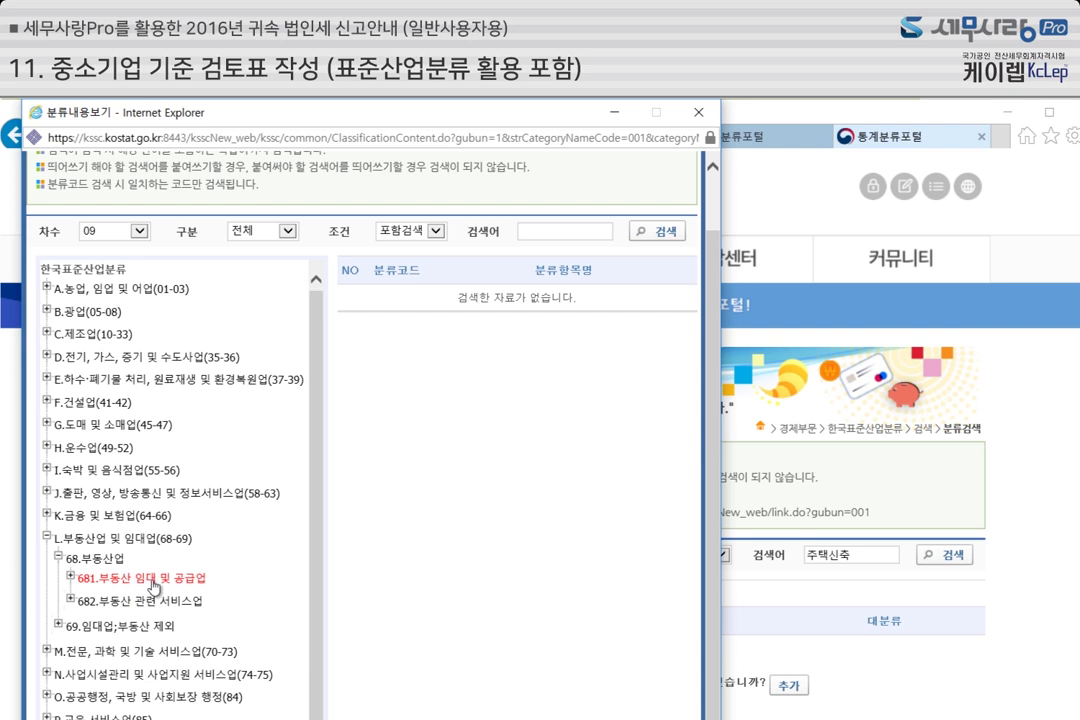
click(71, 578)
scroll(318, 578, down, 2)
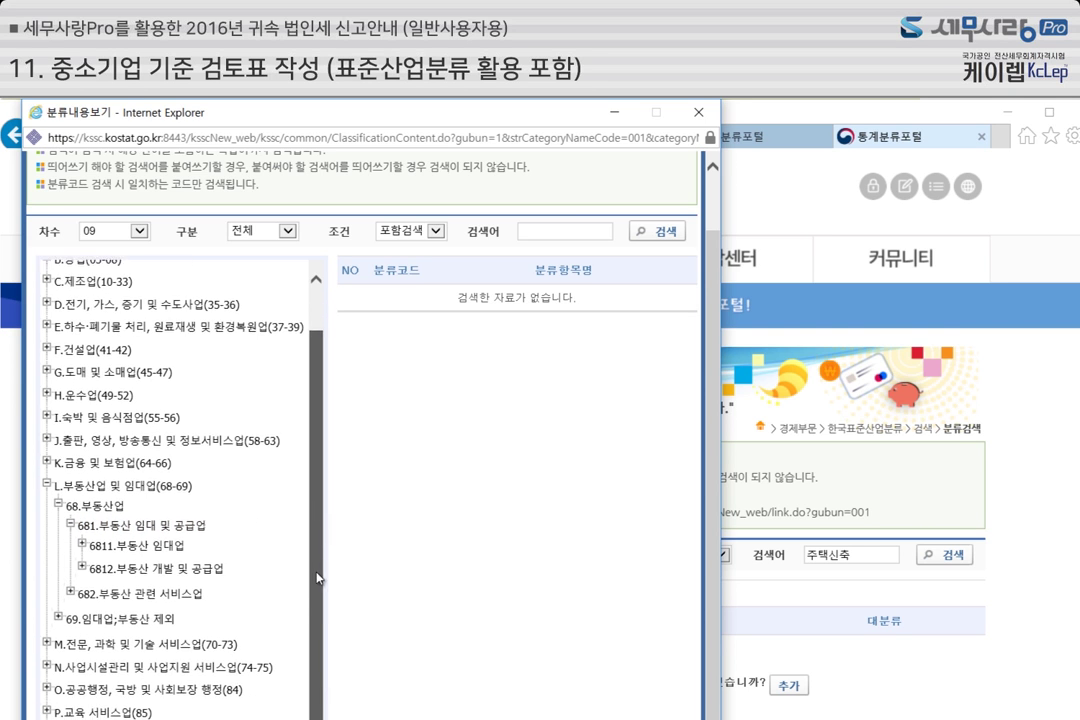
scroll(318, 578, down, 1)
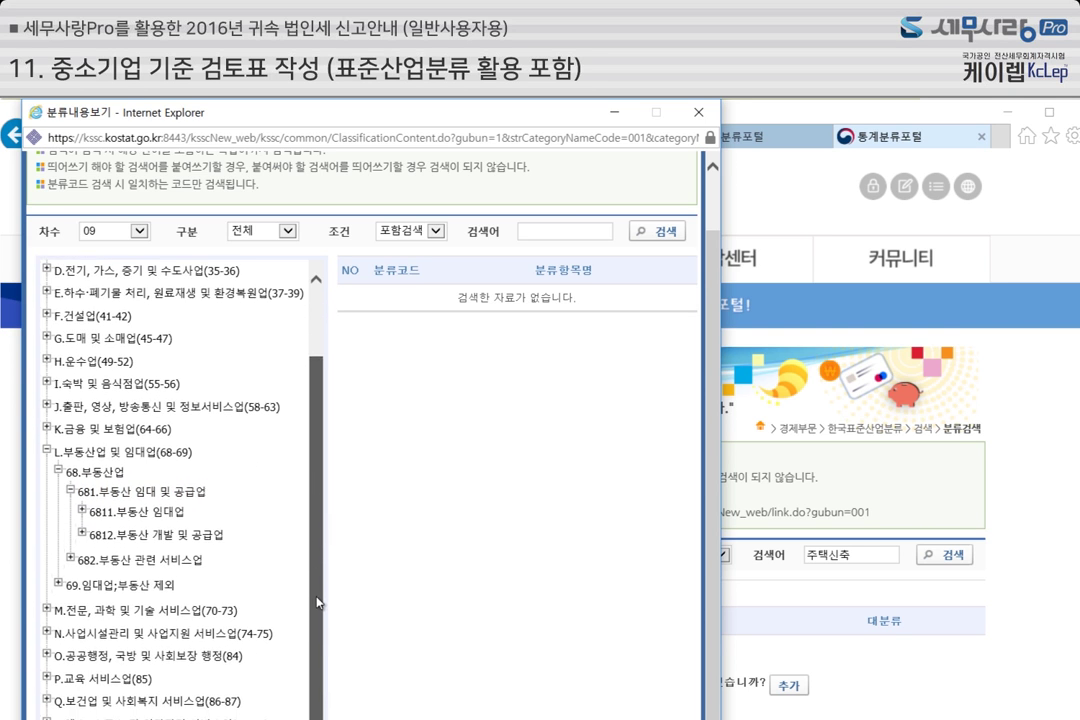
click(160, 540)
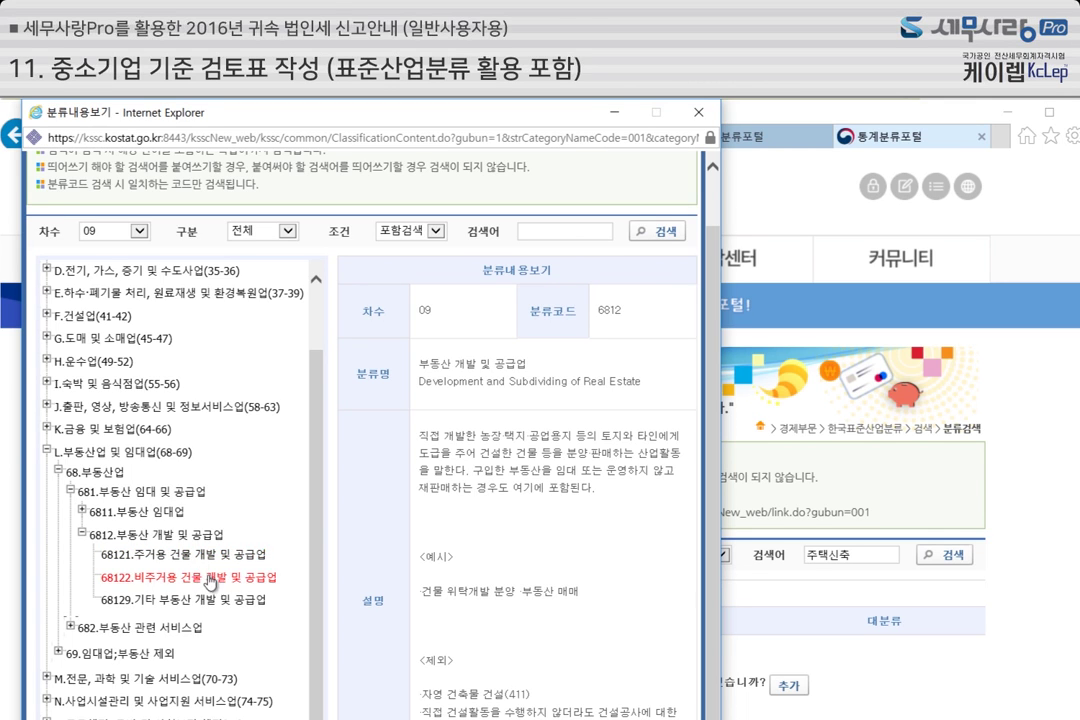
- Search the classification guide for 오파상 and open the 상품종합 중개업 entry, then expand G.도매 및 소매업 in the classification tree
click(540, 236)
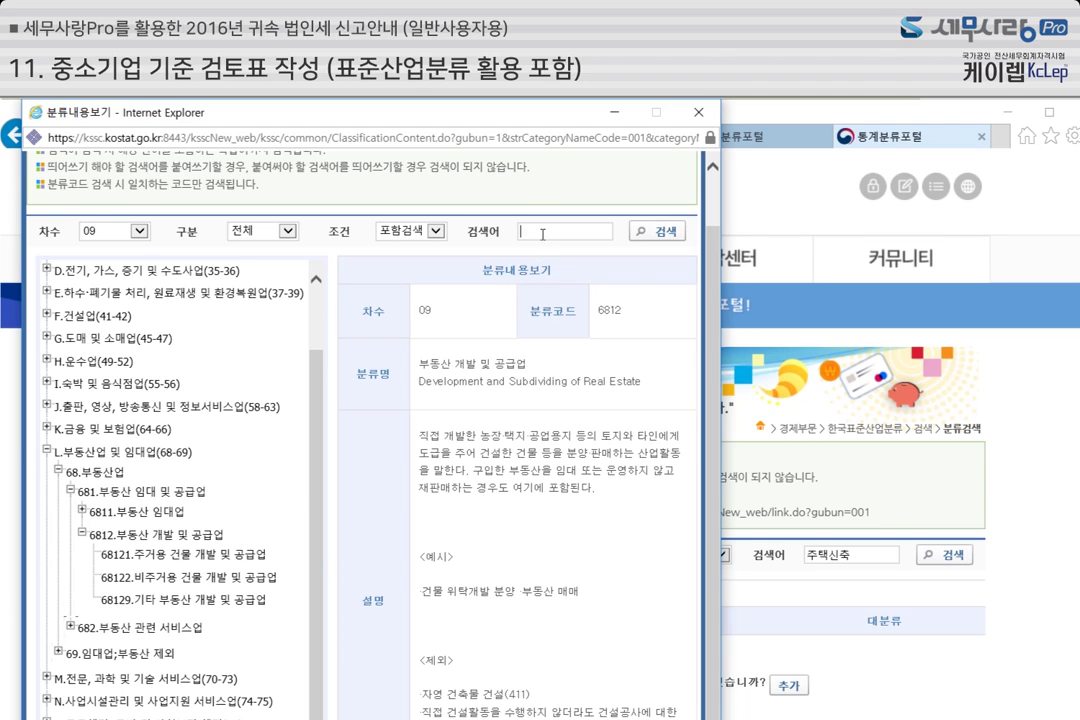
text(오파상)
click(639, 237)
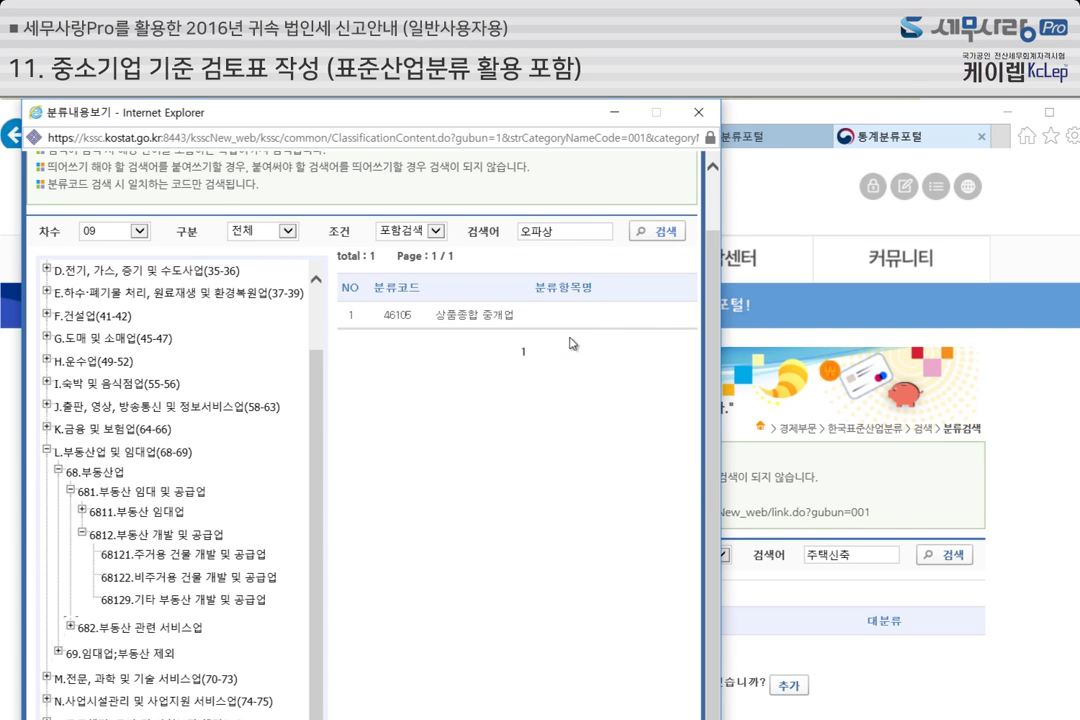
click(467, 322)
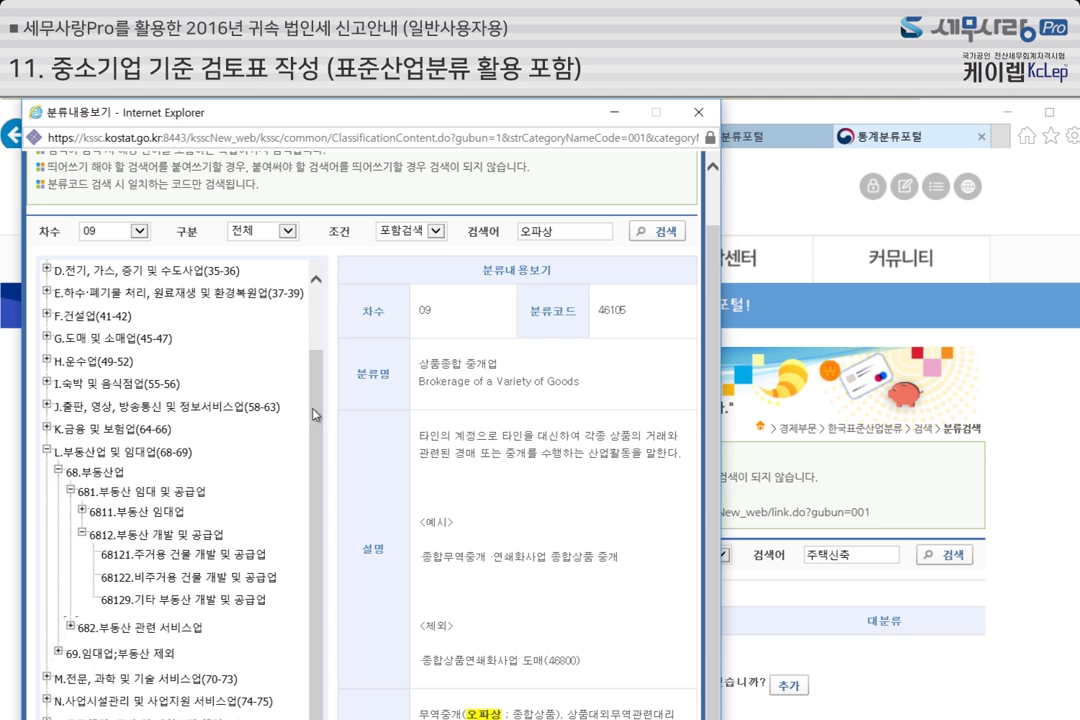
scroll(263, 344, up, 2)
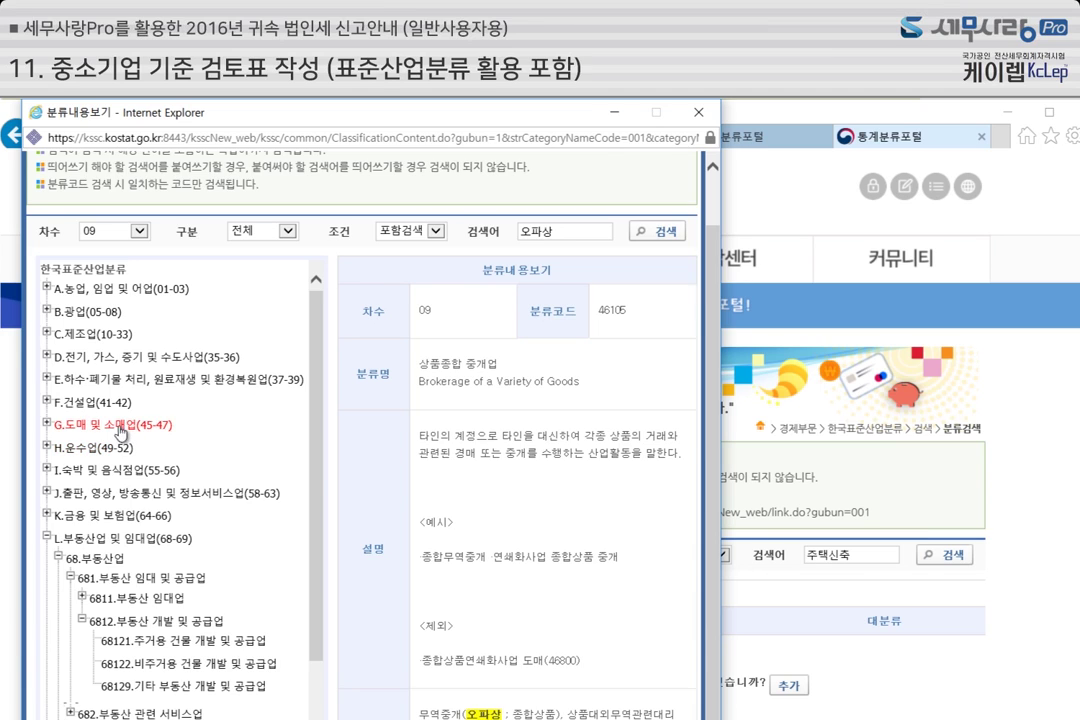
click(47, 427)
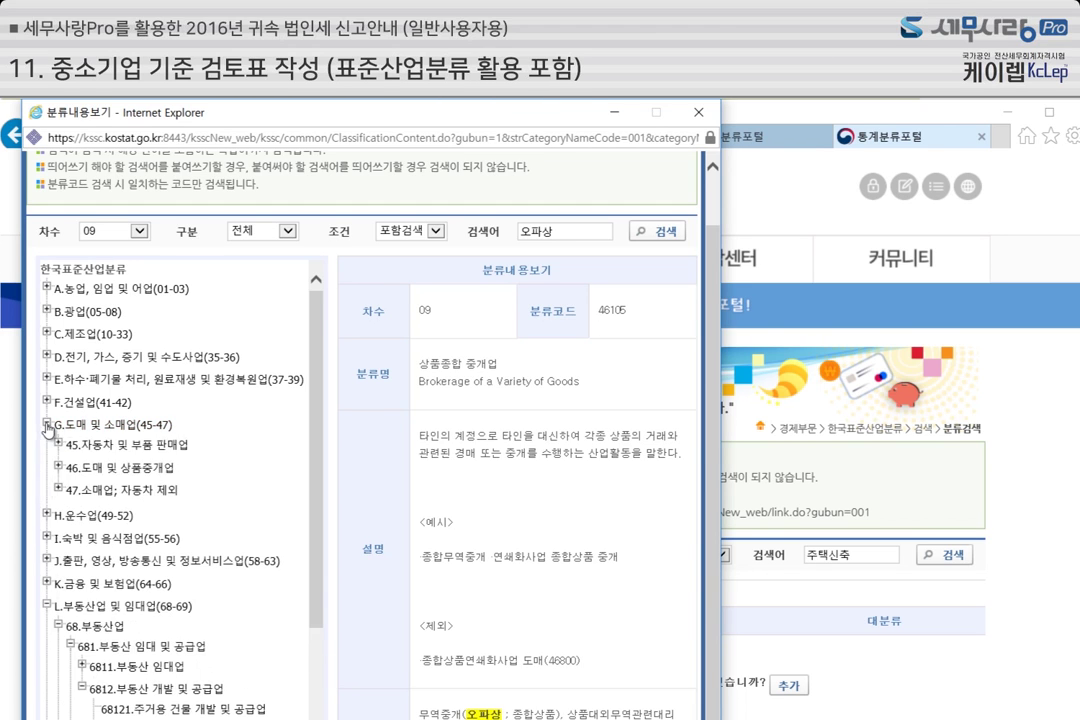
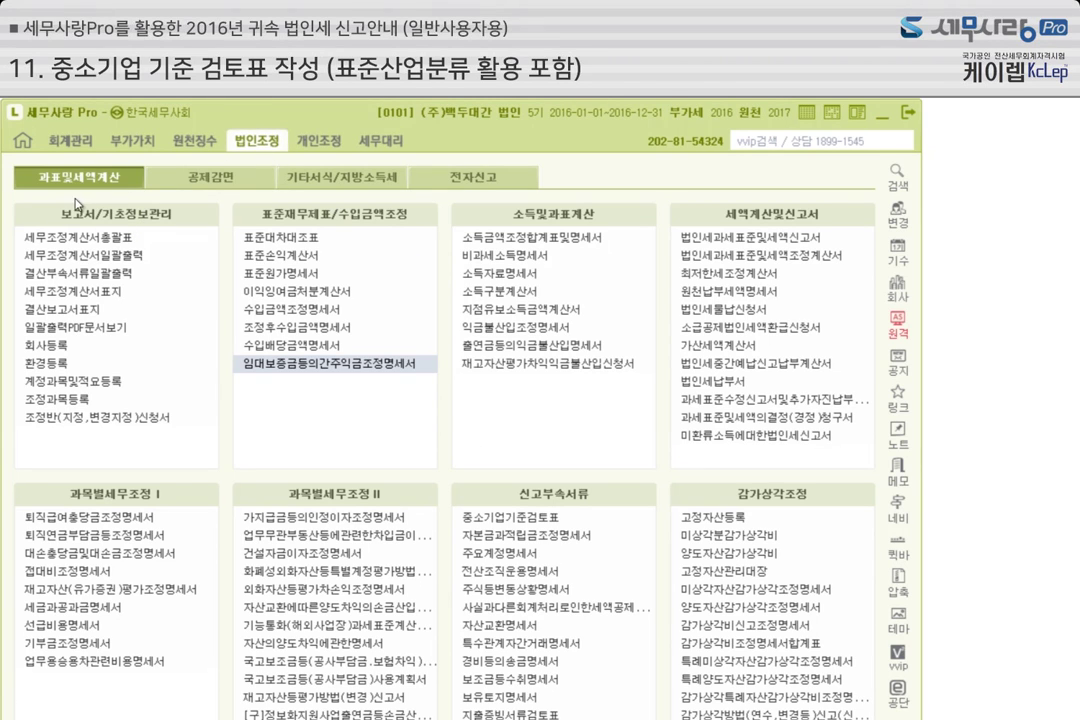
- Switch to 세무사랑 Pro and check the 중소기업여부, 법인구분 and 법인종류별구분 options in 회사등록, leaving the form unchanged
click(62, 347)
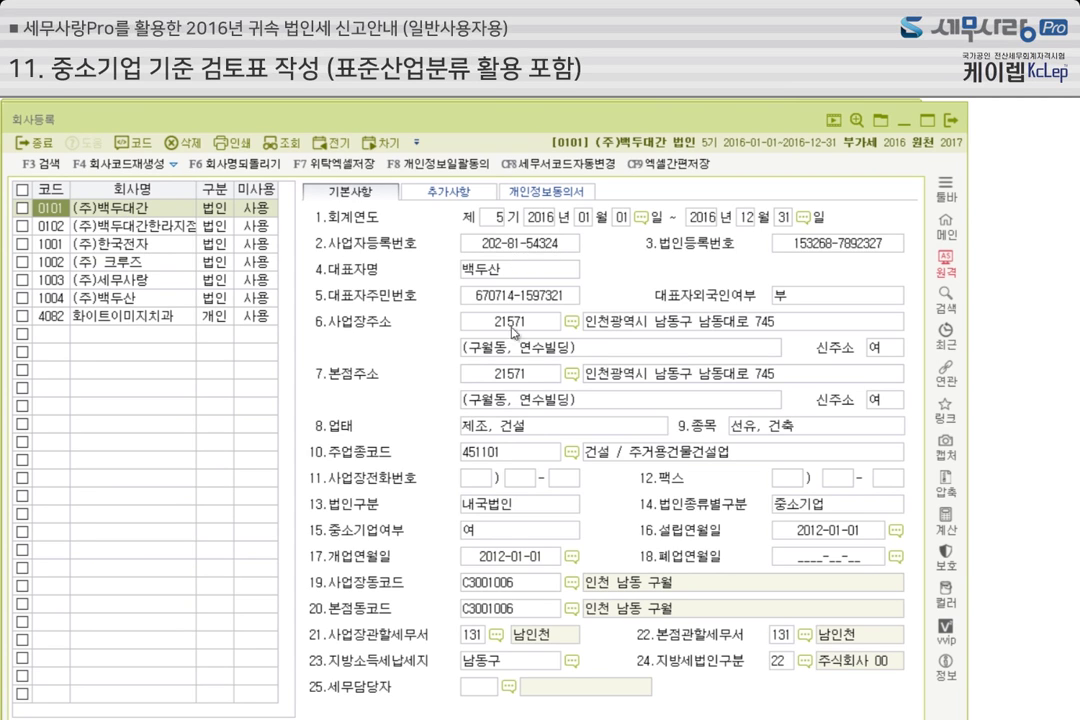
click(511, 539)
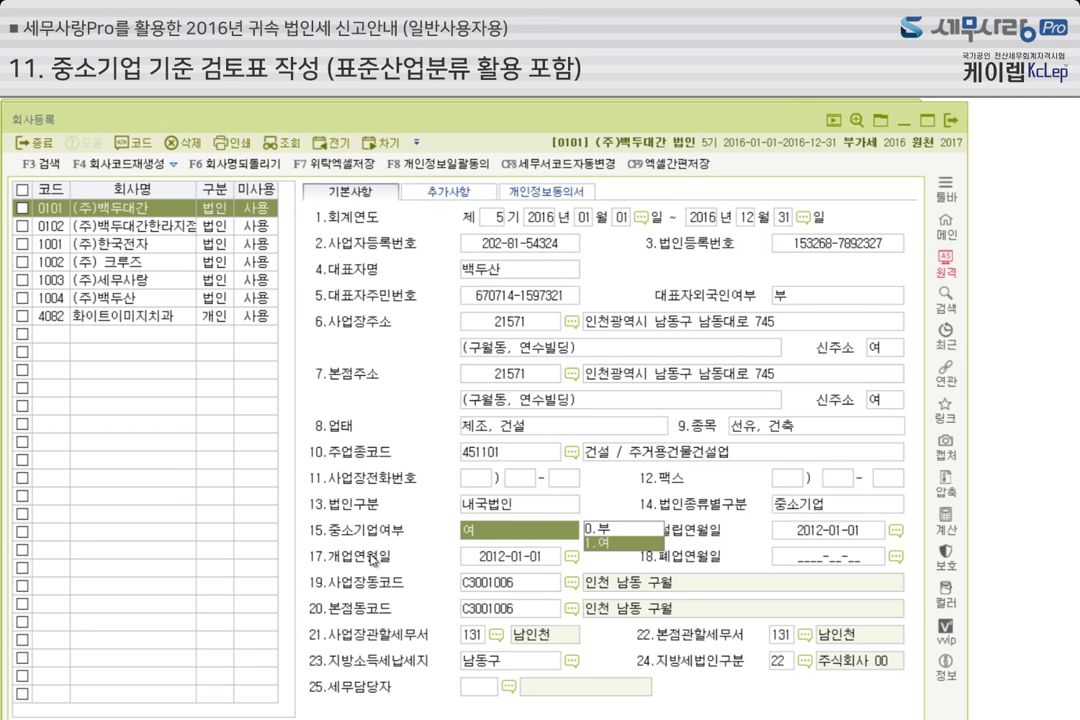
click(518, 508)
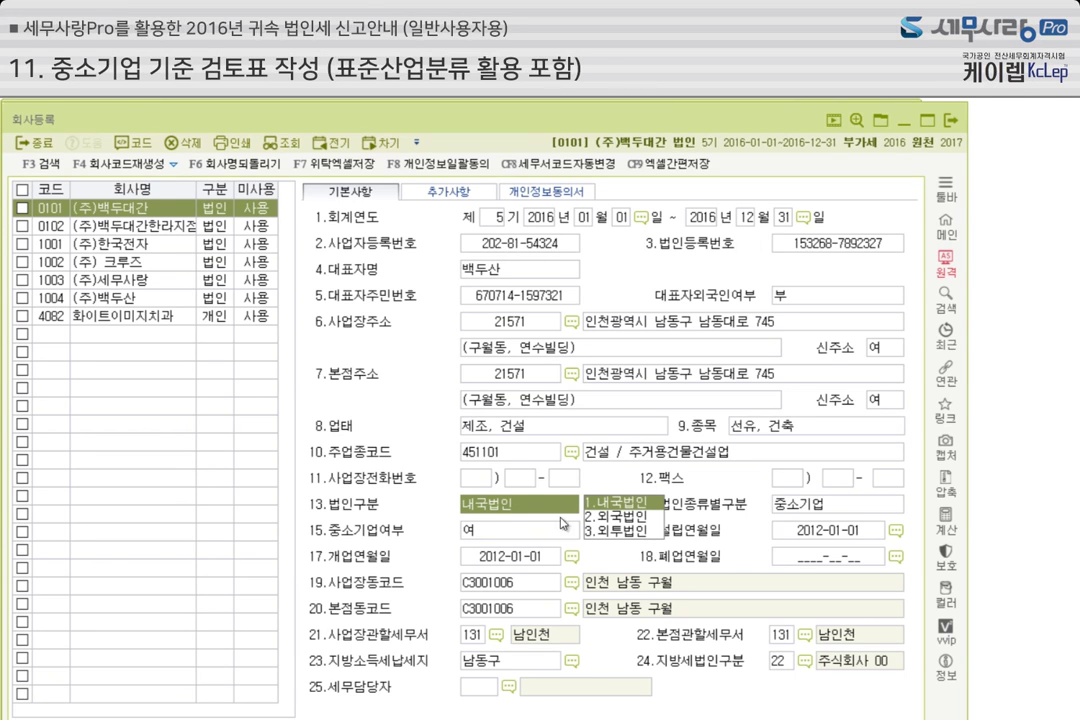
key(Return)
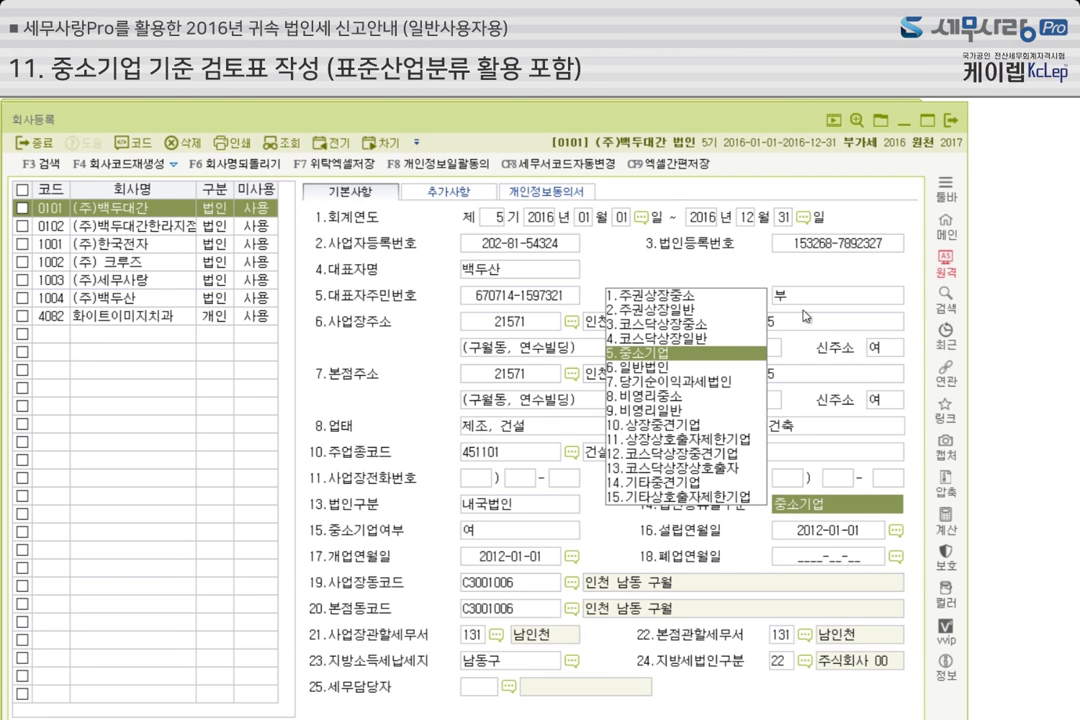
click(951, 121)
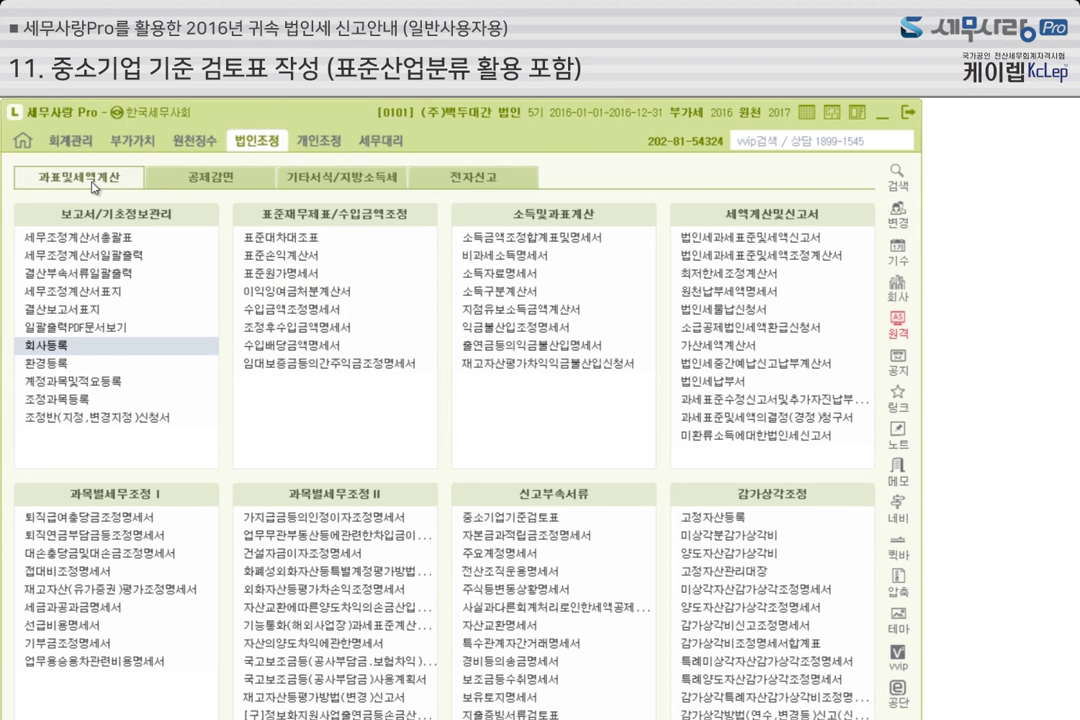
- Open 중소기업기준검토표 and reload its data, accepting that the existing data is replaced
click(545, 522)
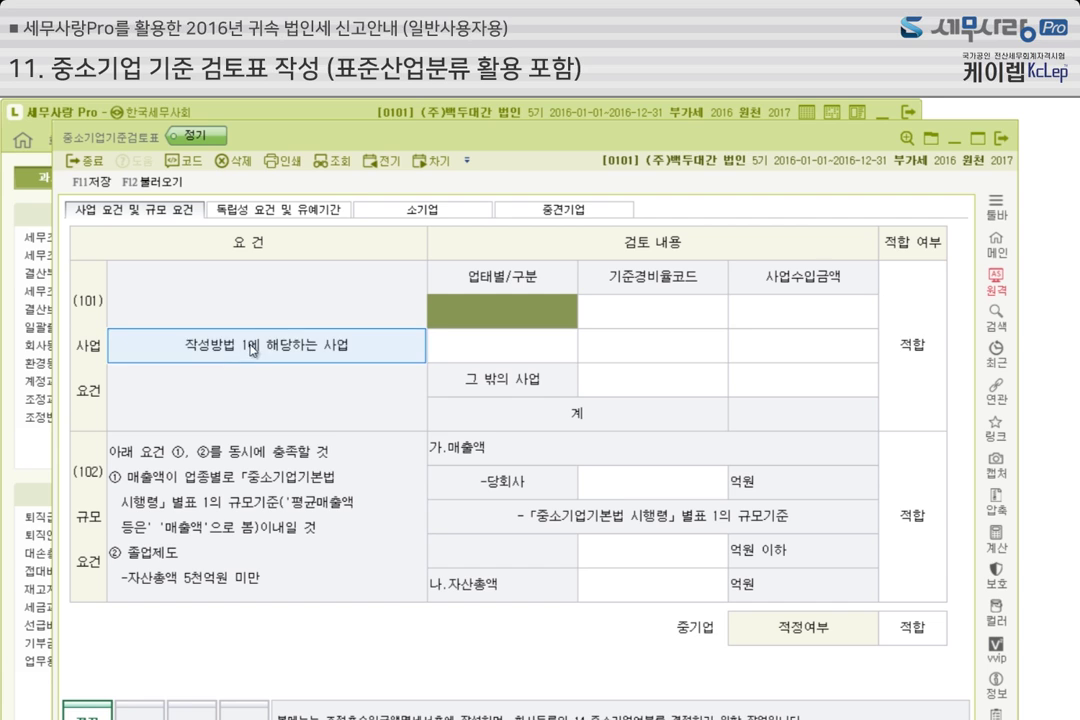
click(155, 184)
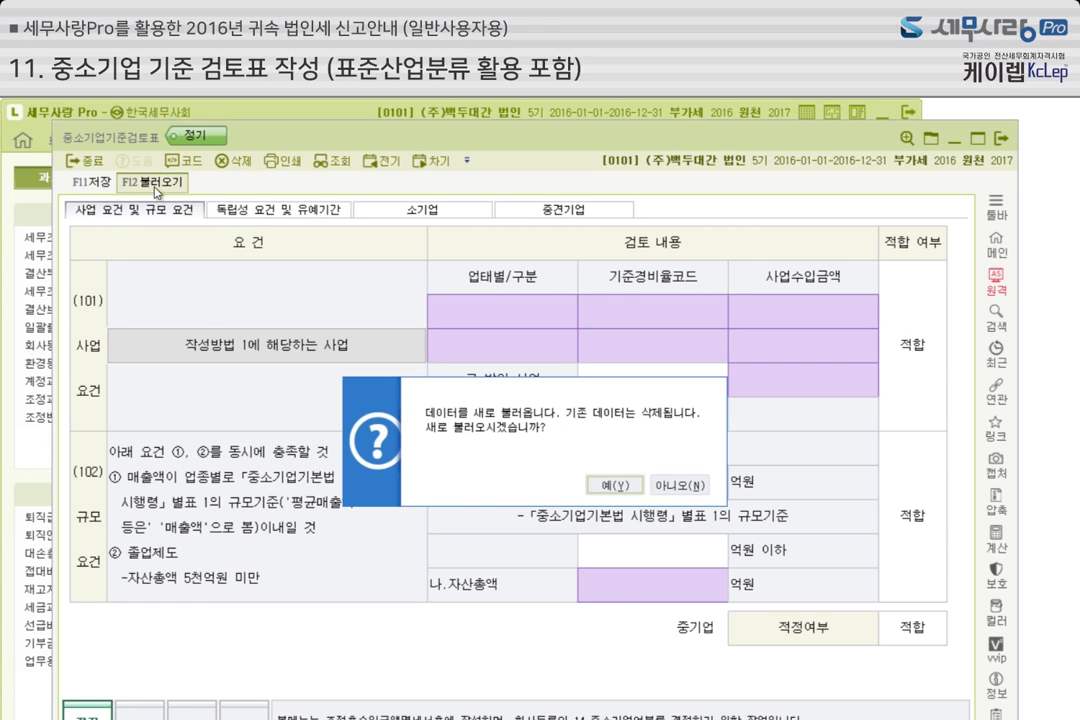
click(615, 484)
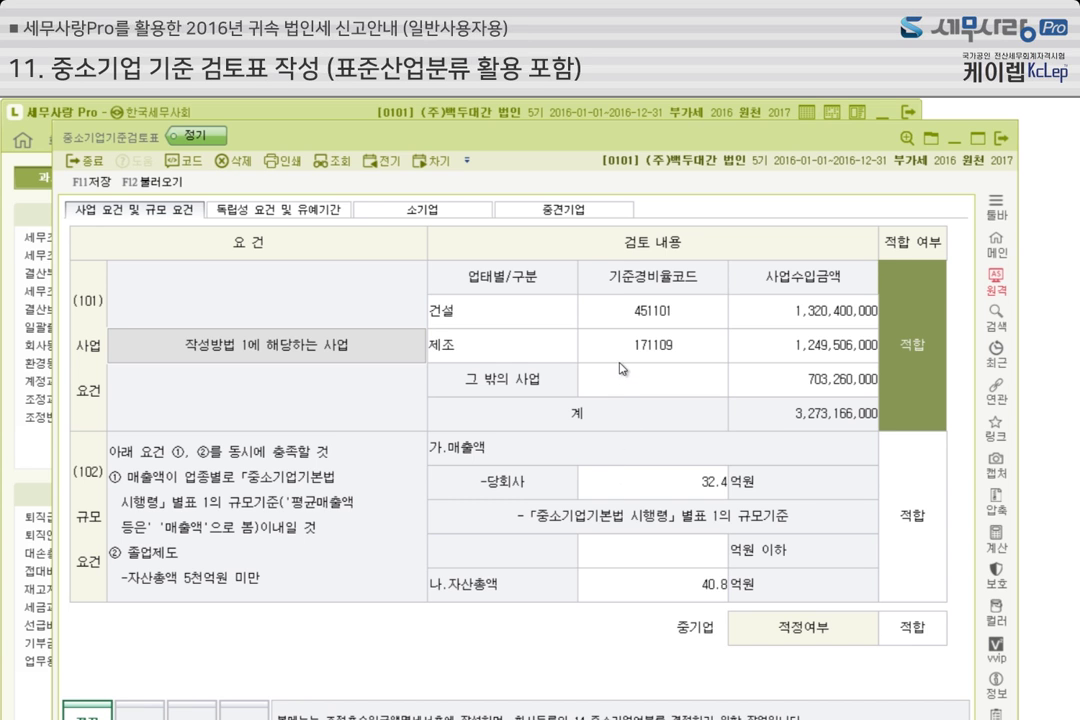
click(440, 305)
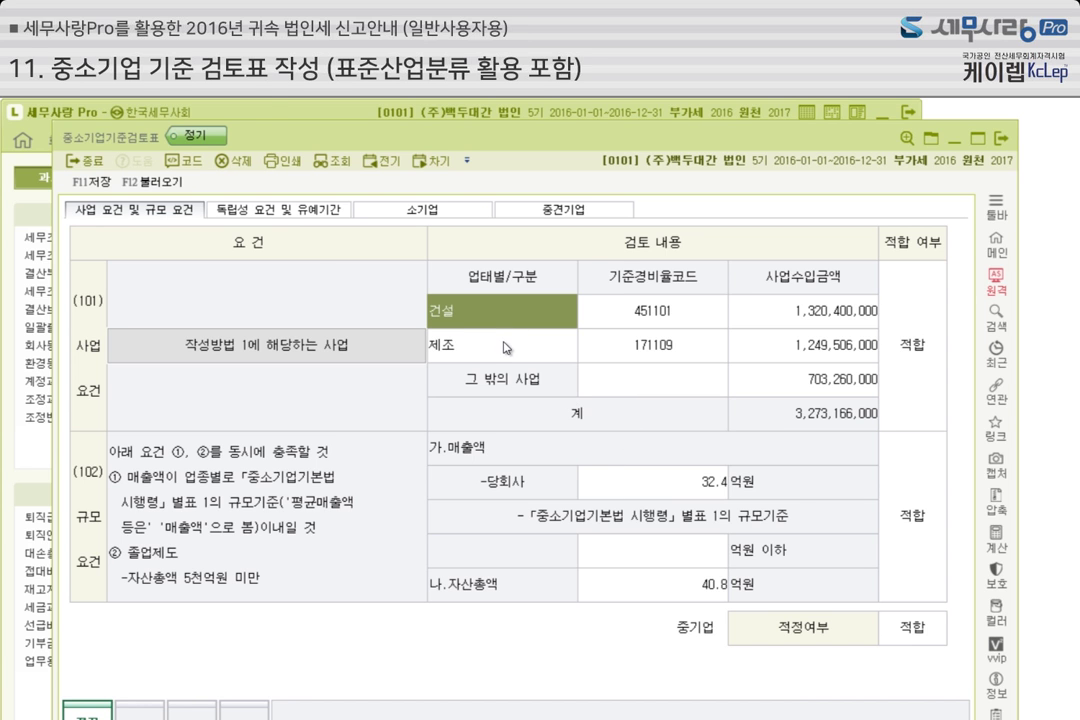
- Open 조정후수입금액명세서 and bring the 중소기업기준검토표 window back in front, moved slightly up over it
click(230, 111)
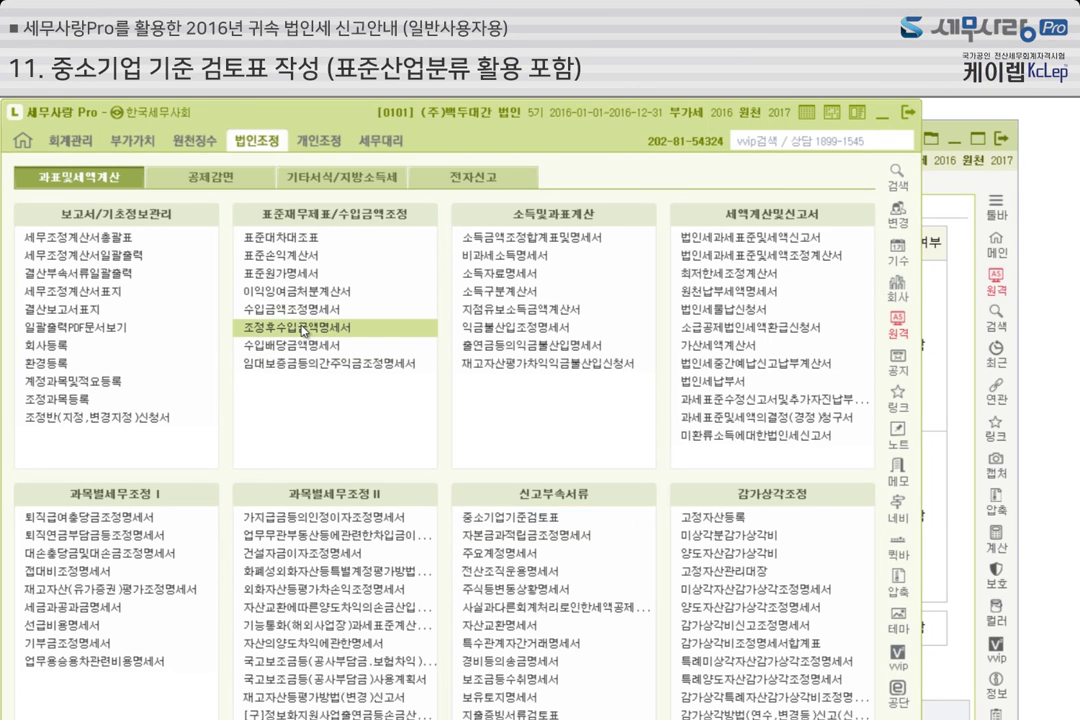
click(303, 330)
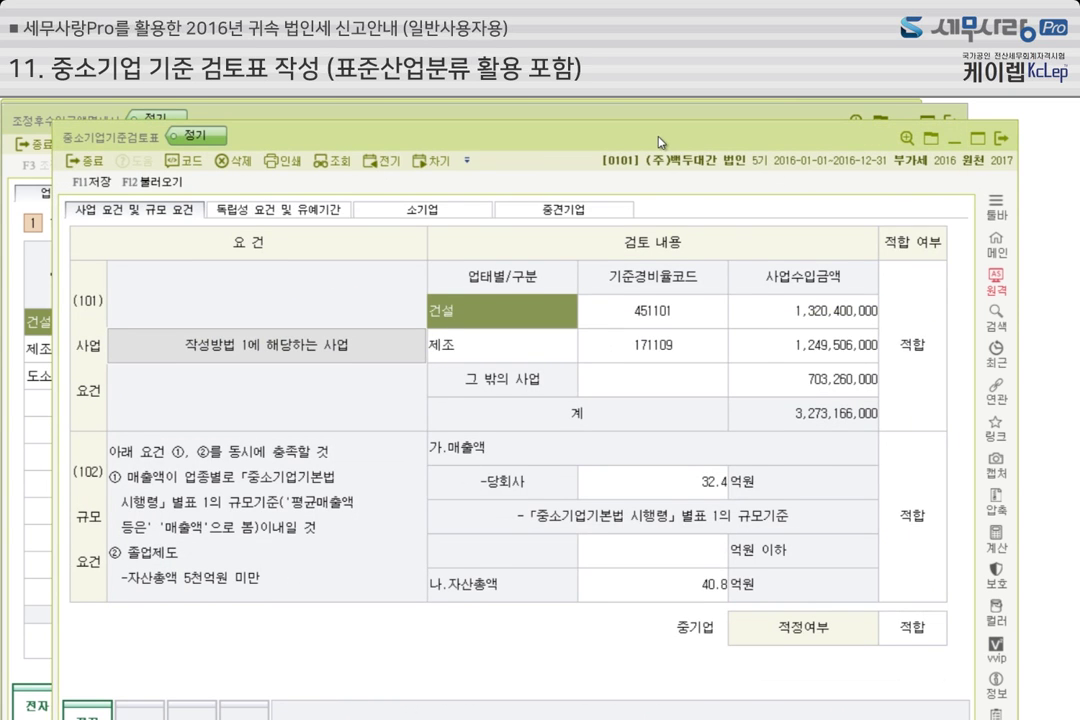
drag(682, 150, 632, 130)
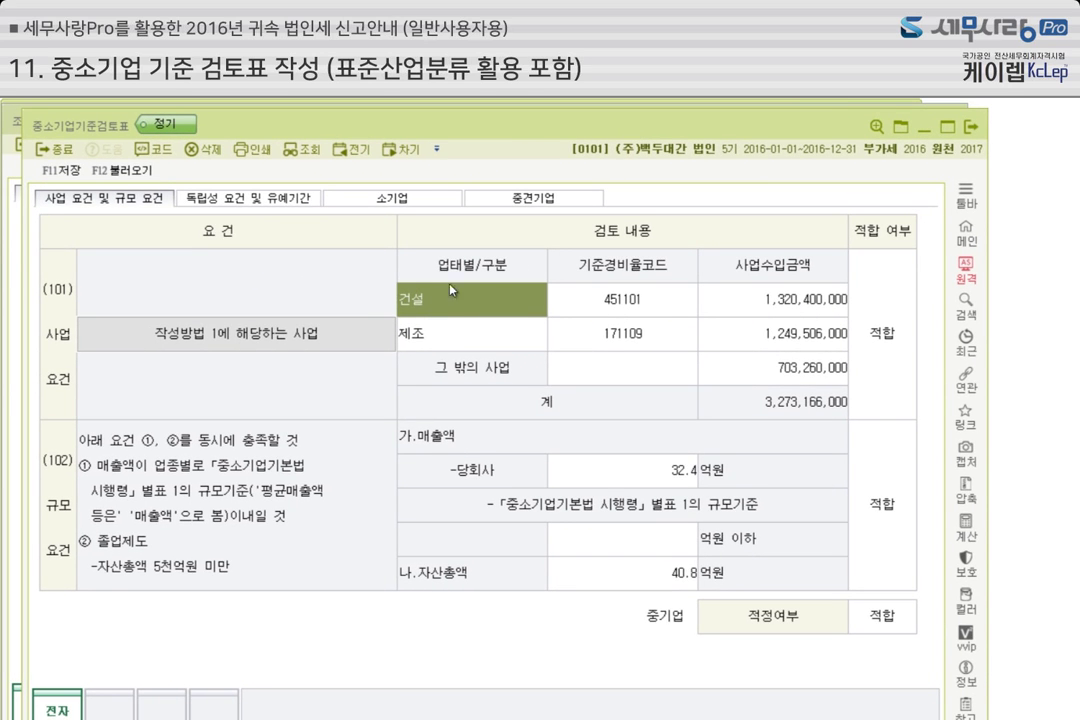
- Review the 사업수입금액 of 건설, 제조 and 그 밖의 사업 in the 사업 요건 section
click(780, 303)
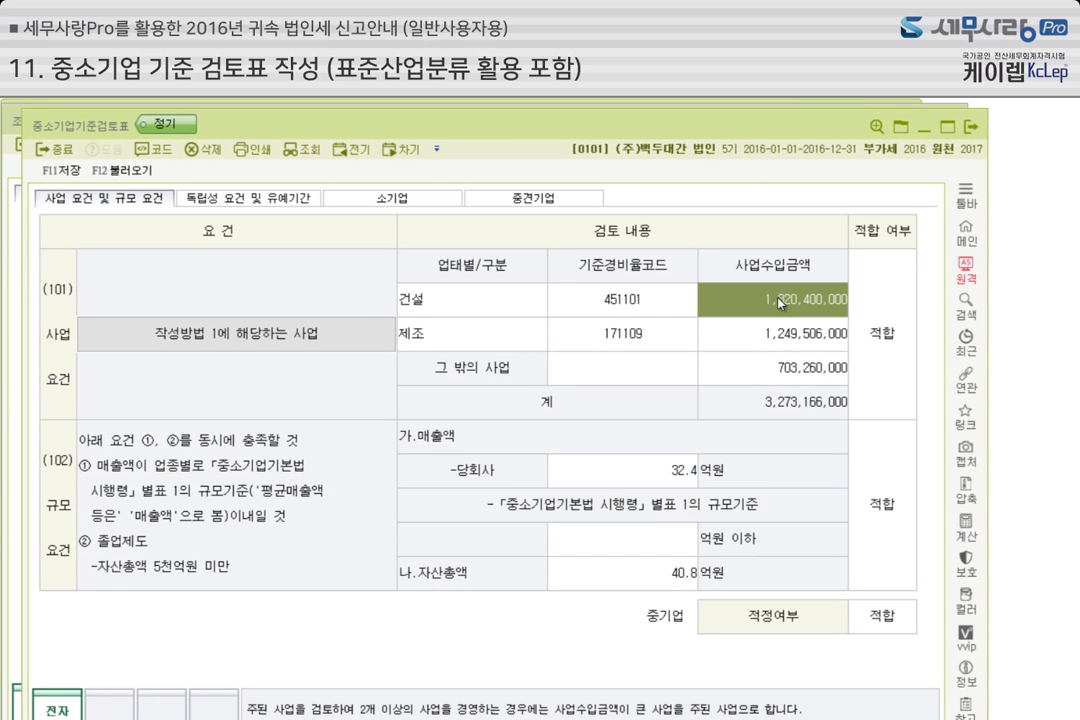
click(518, 345)
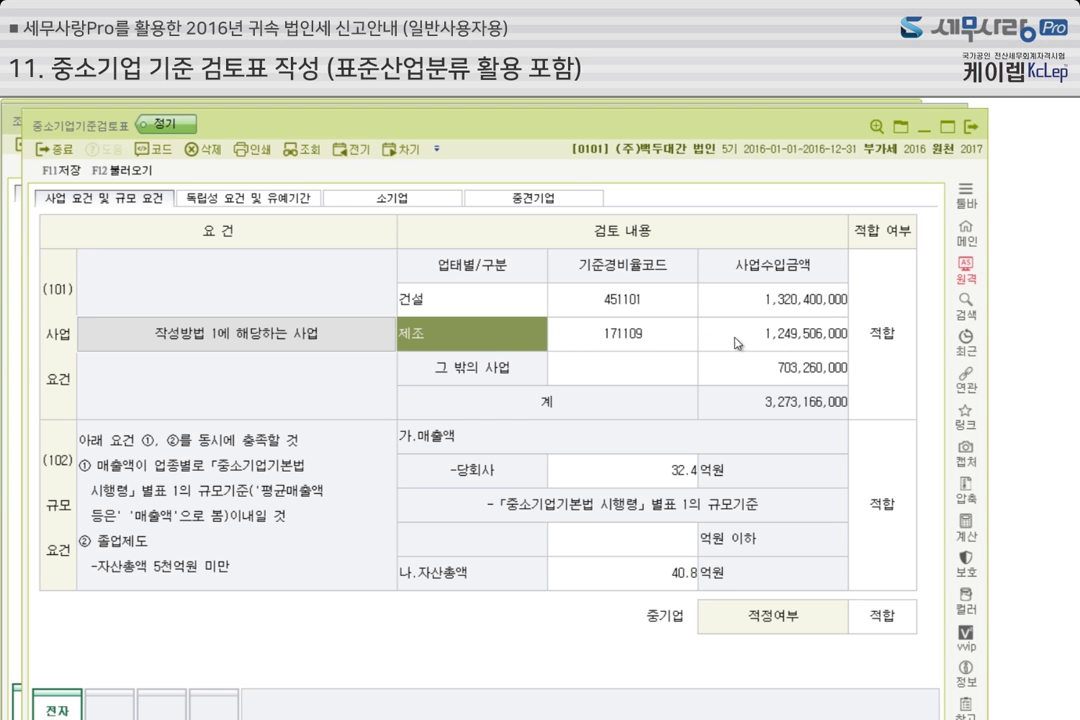
click(764, 342)
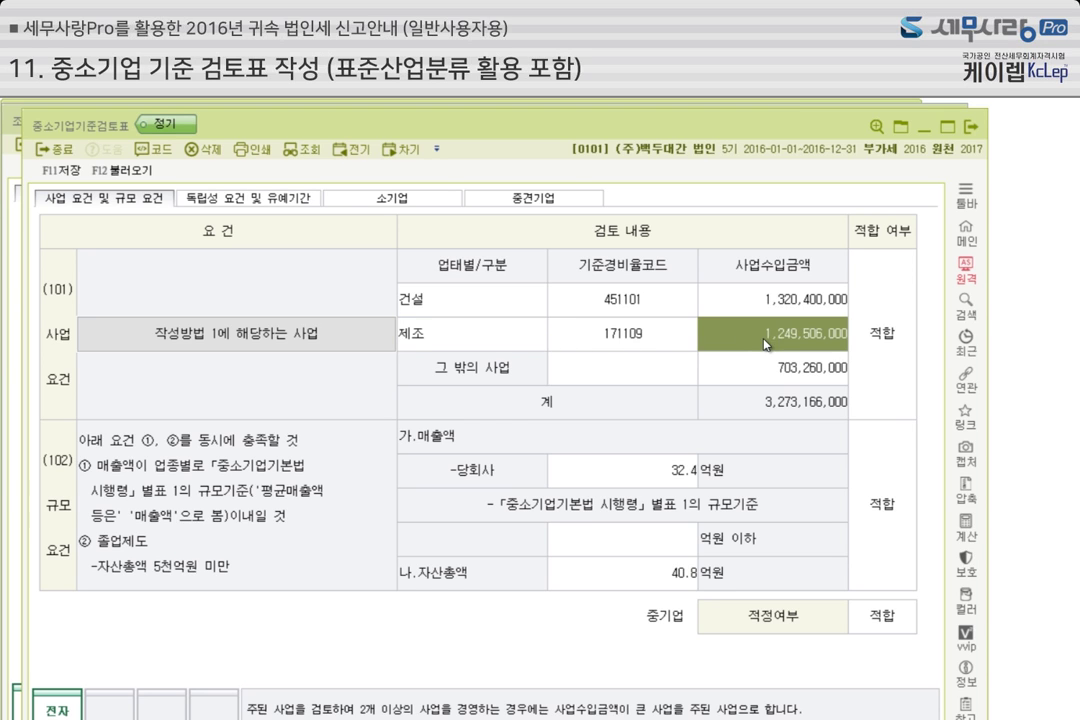
click(769, 376)
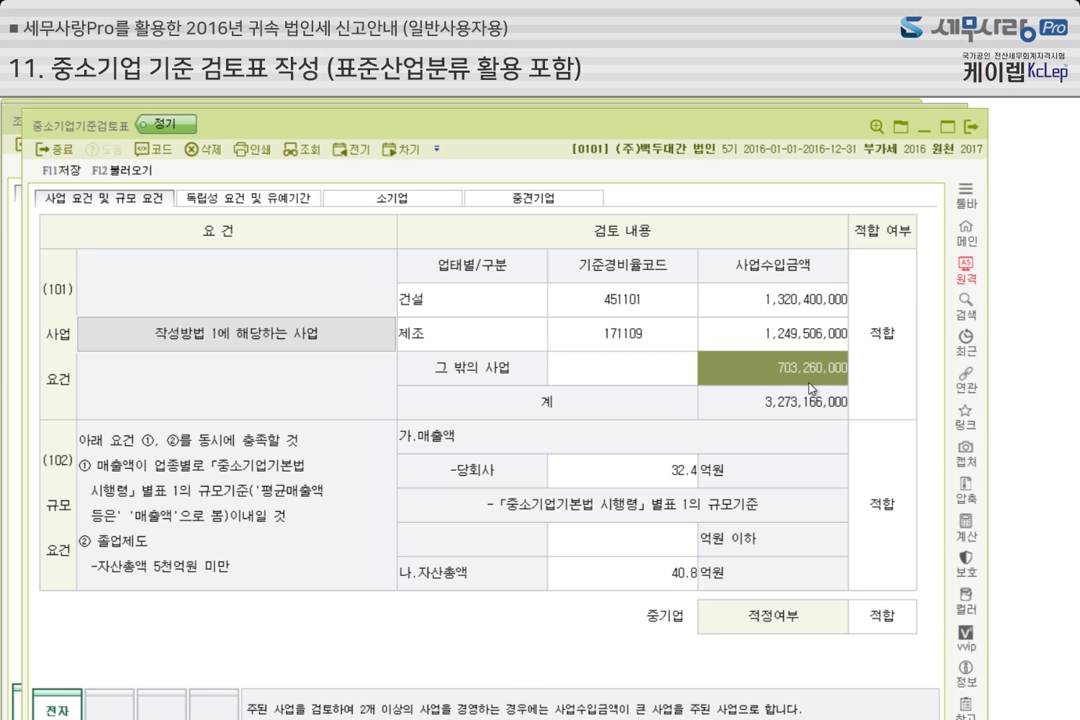
- Clear the 사업수입금액 of 그 밖의 사업 in the 사업 요건 section
click(782, 340)
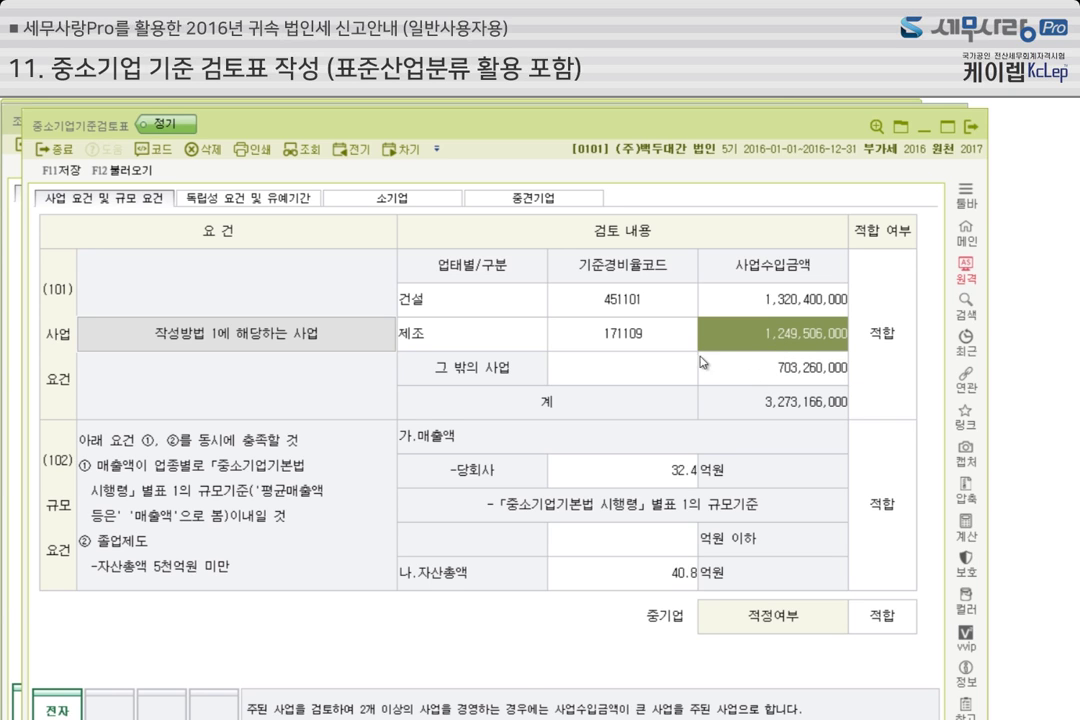
click(780, 370)
key(Delete)
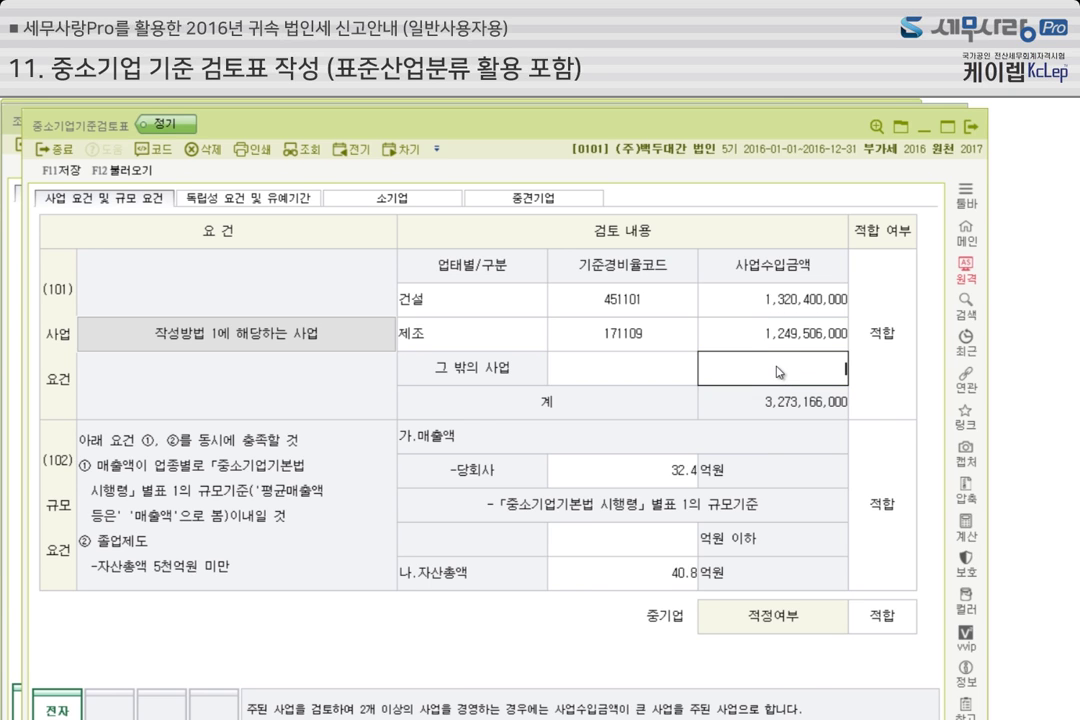
key(Return)
click(775, 345)
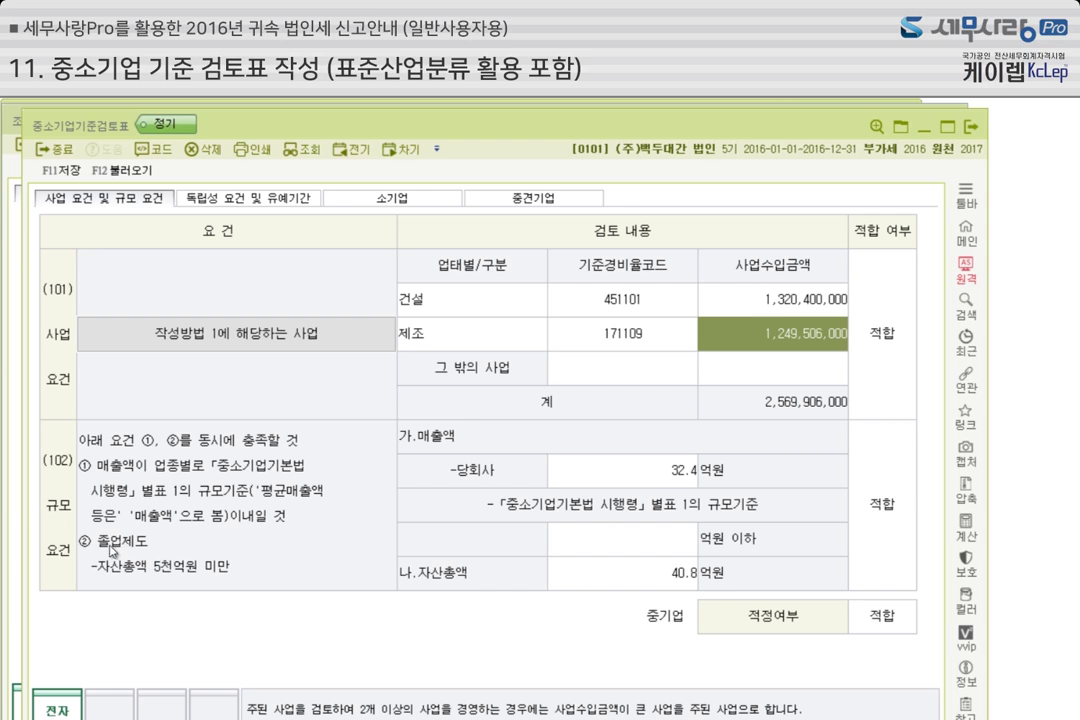
- Set the 「중소기업기본법 시행령」 별표 1 규모기준 for 매출액 in the 규모 요건 section to 1,000억원 이하
click(668, 577)
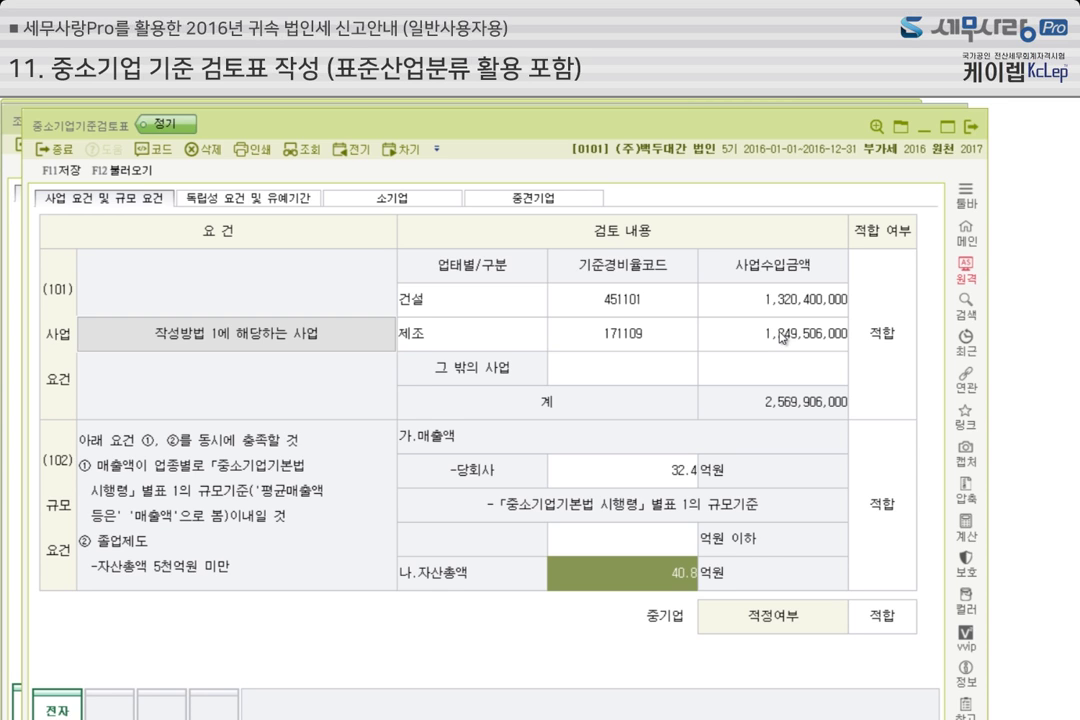
click(648, 553)
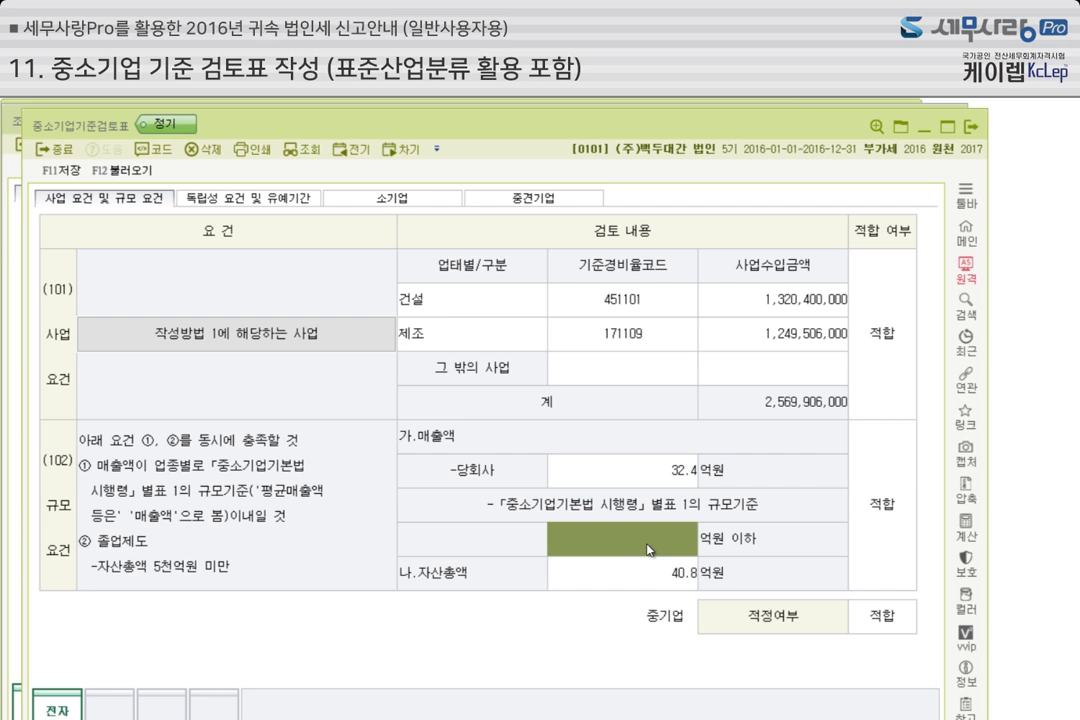
text(1000)
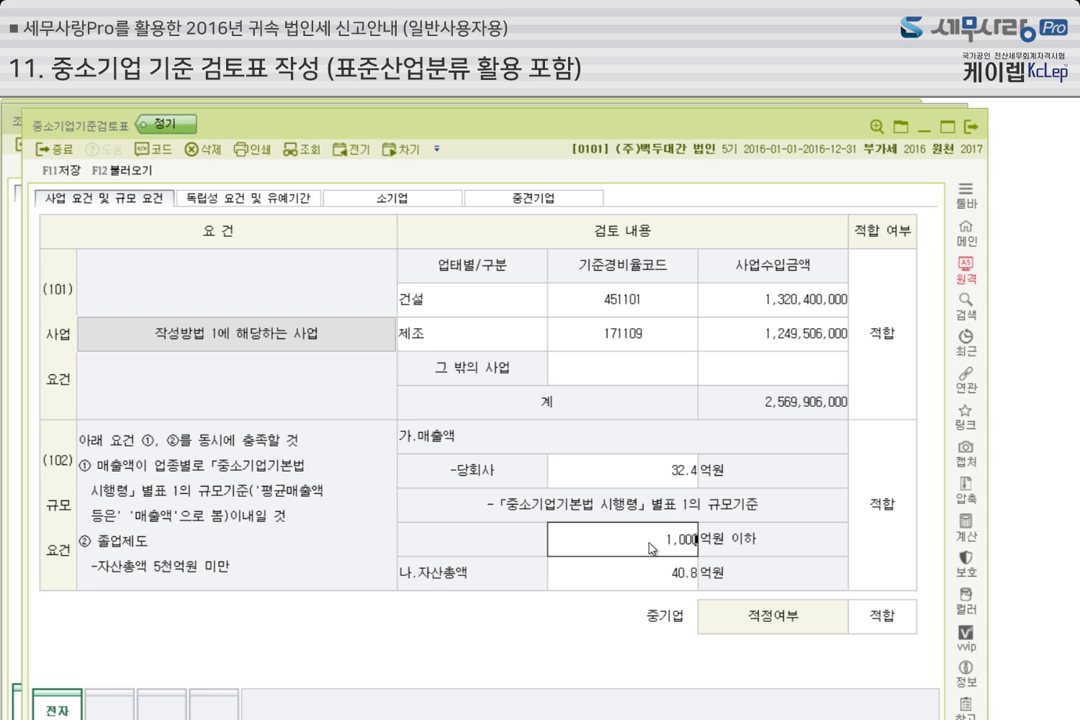
key(Return)
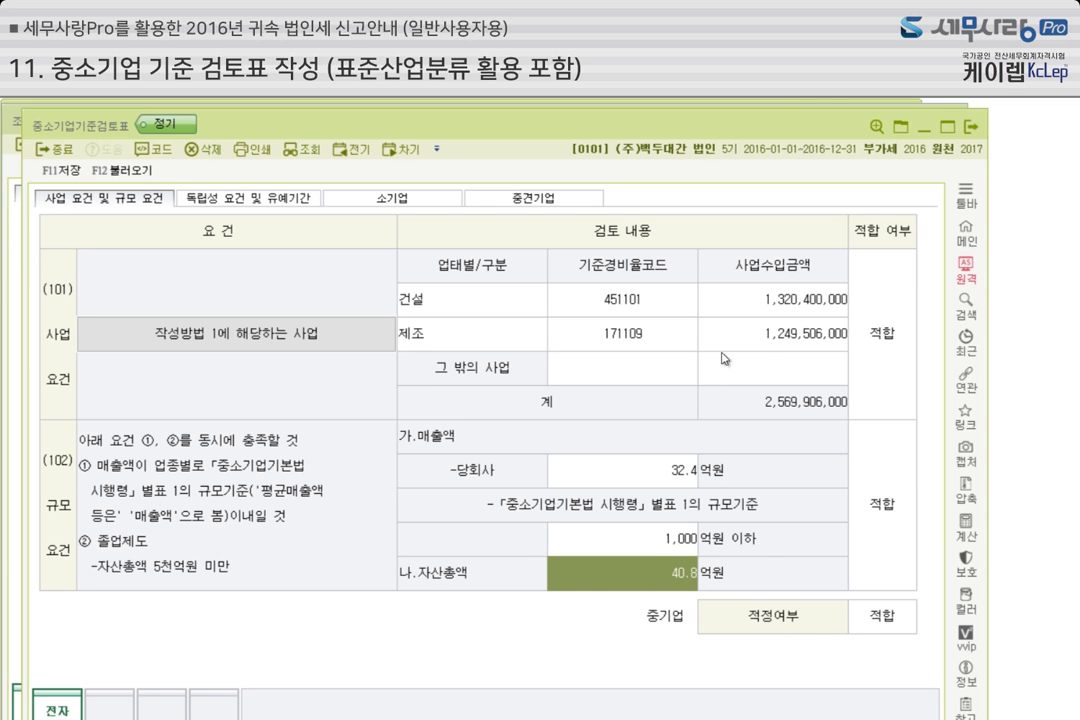
- Review the 독립성 요건 및 유예기간, 소기업 and 중견기업 criteria of the 중소기업기준검토표
click(289, 199)
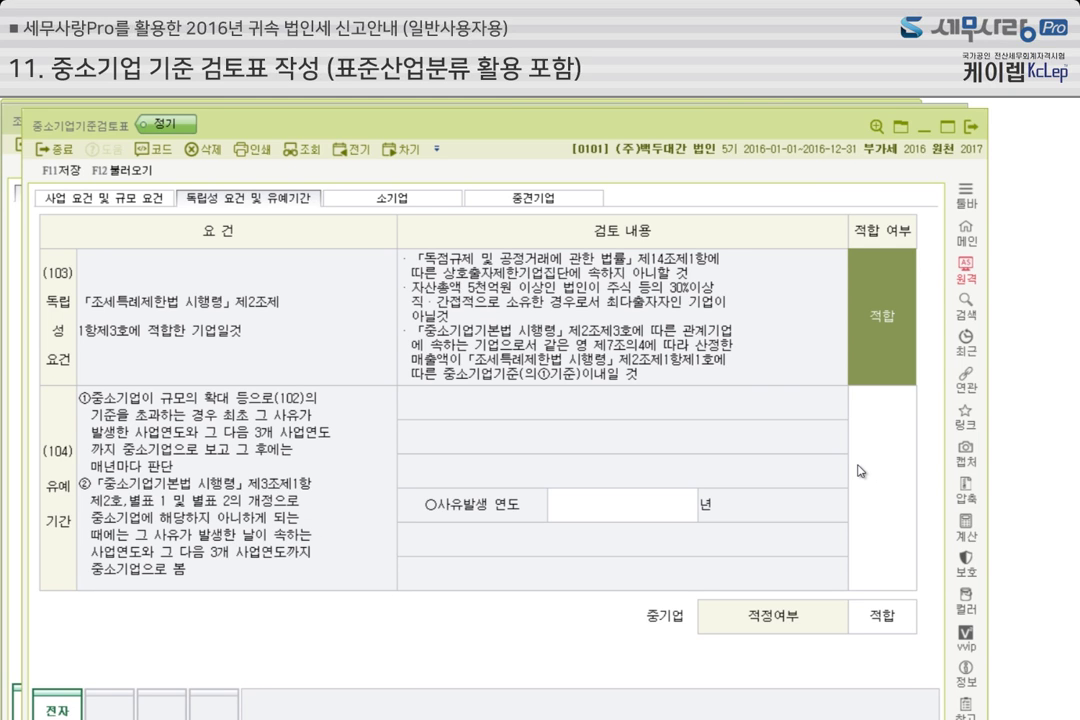
click(410, 200)
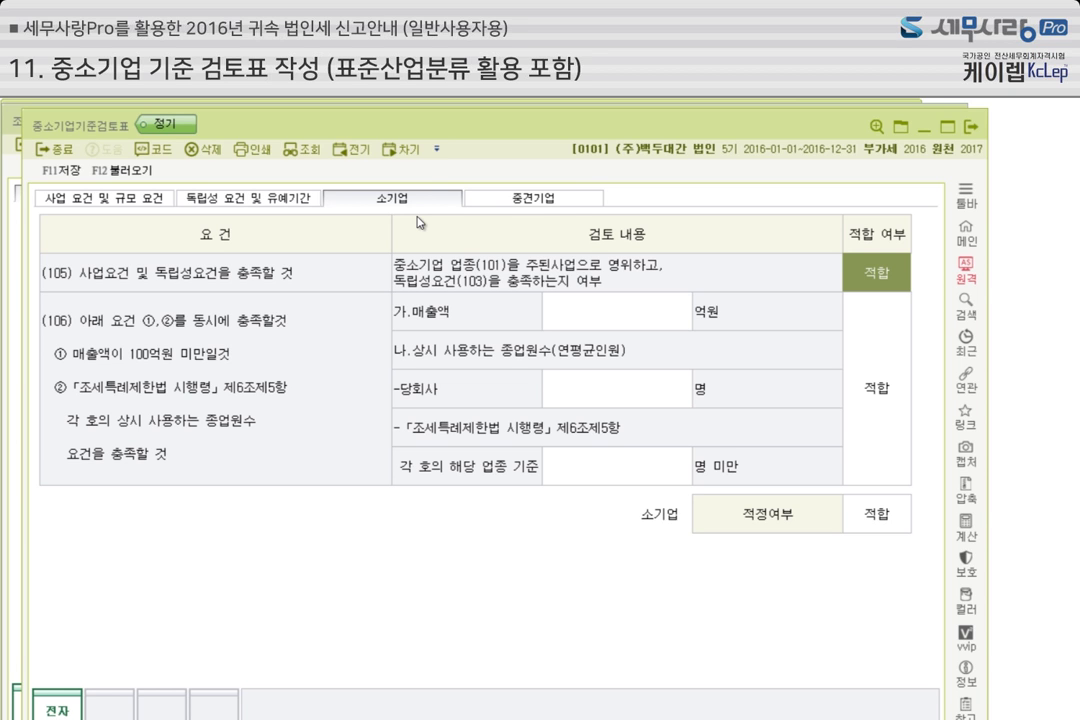
click(488, 197)
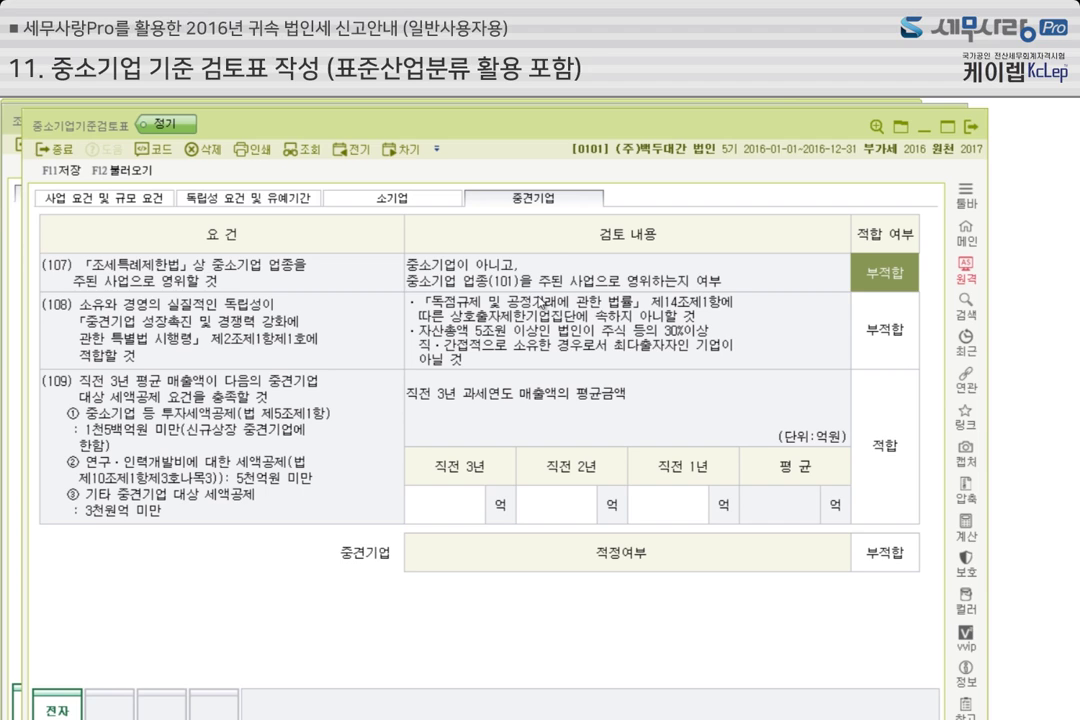